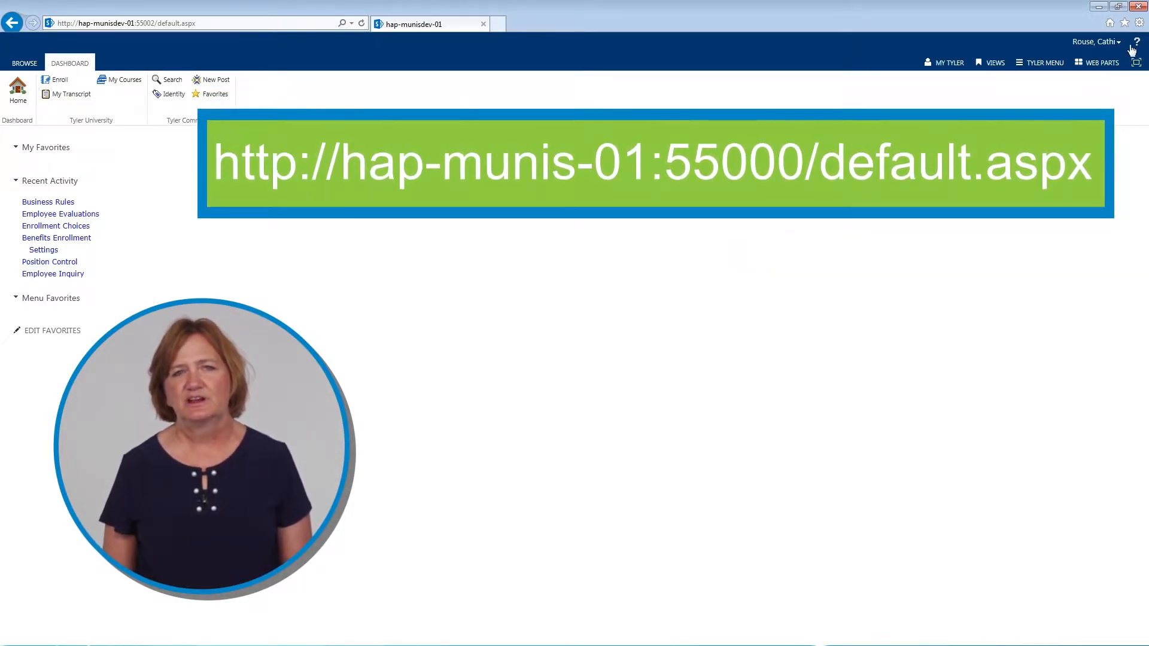
# Save the current dashboard page as a browser favorite named Munis in the Favorites folder
pyautogui.click(1126, 24)
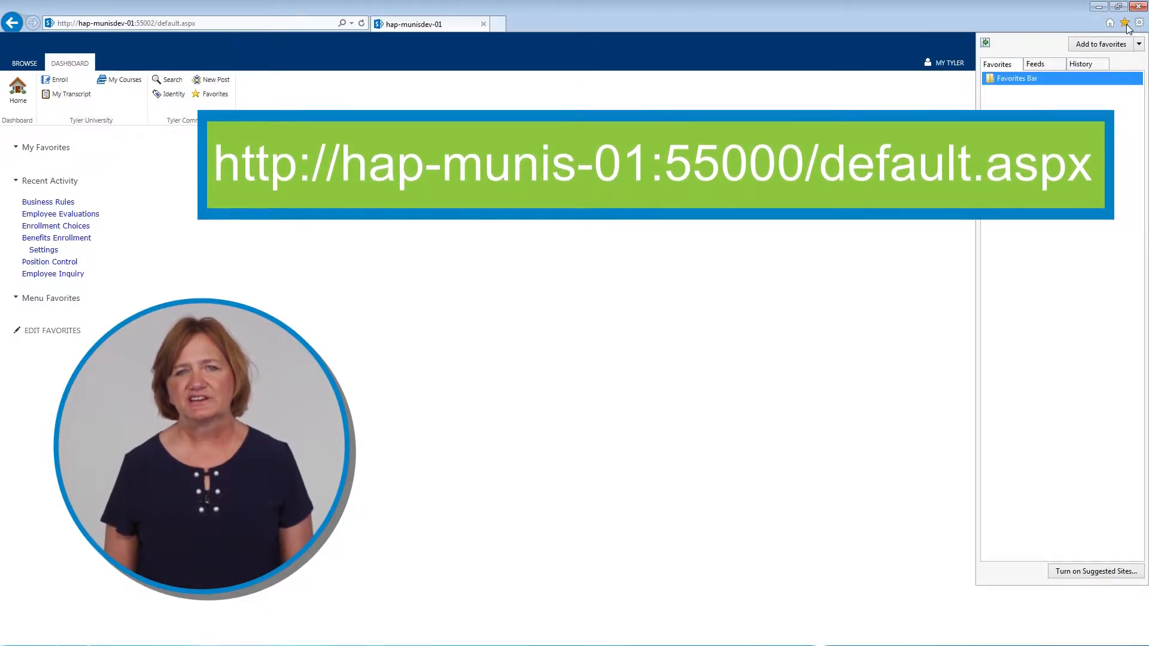
pyautogui.click(1101, 44)
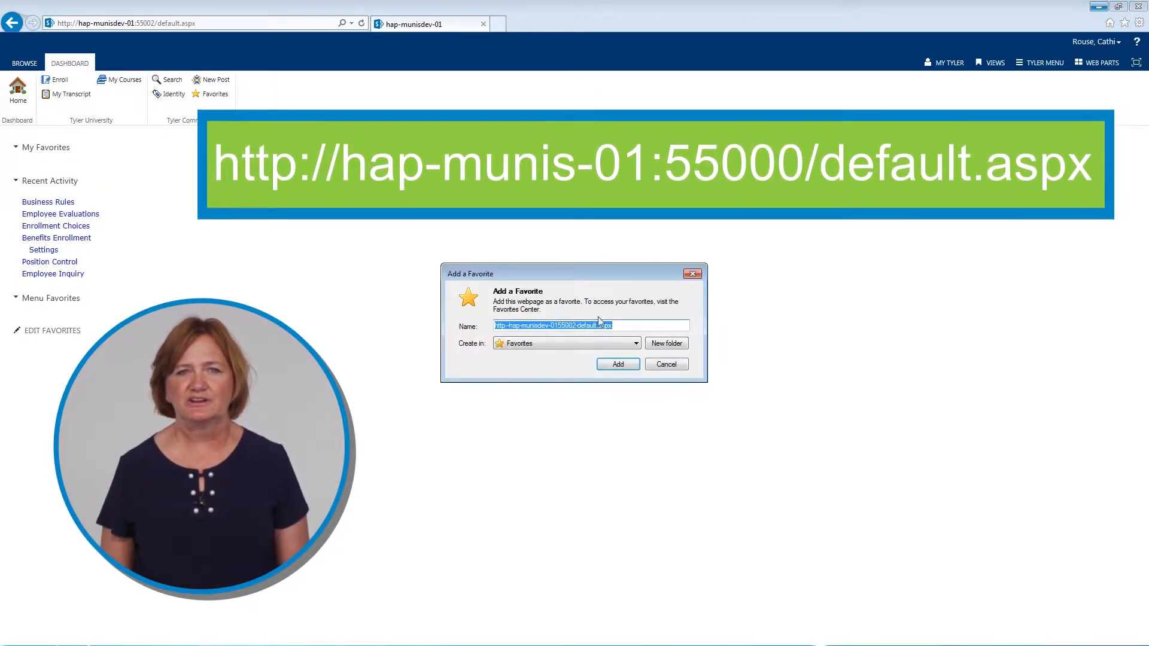
pyautogui.press('BackSpace')
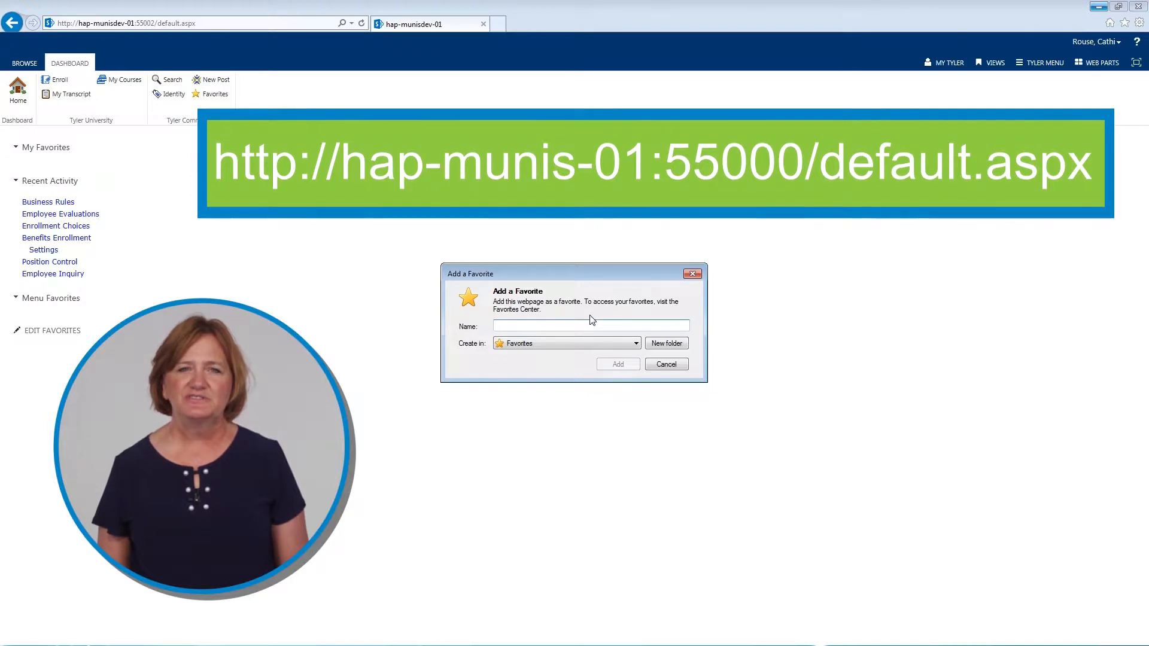
pyautogui.write('Munis')
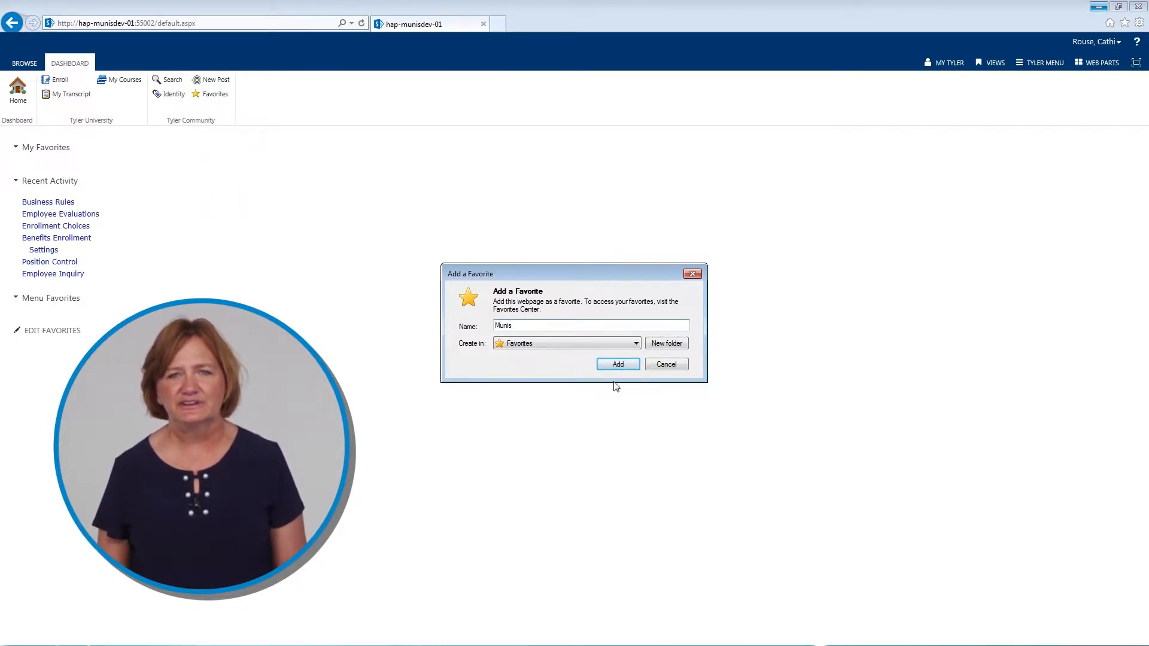
pyautogui.click(632, 367)
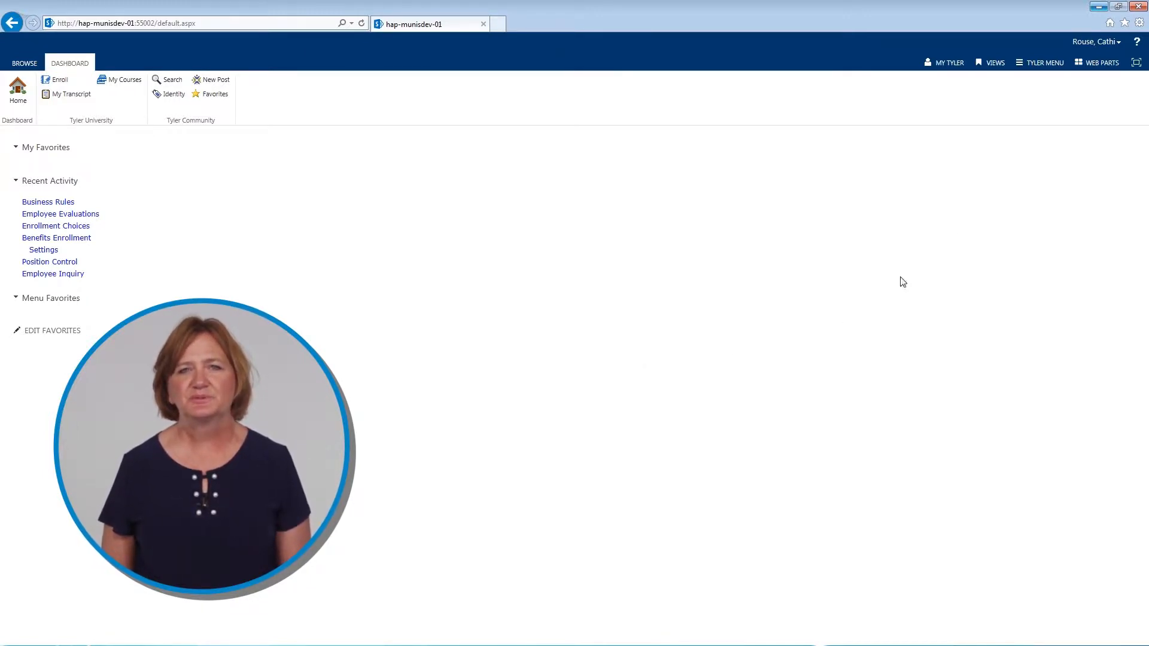
# In the Tyler Menu, add Employee Evaluations from Munis > Human Resources/Payroll > Human Resources > Reviews/Evaluations/Surveys to My Favorites
pyautogui.click(1035, 64)
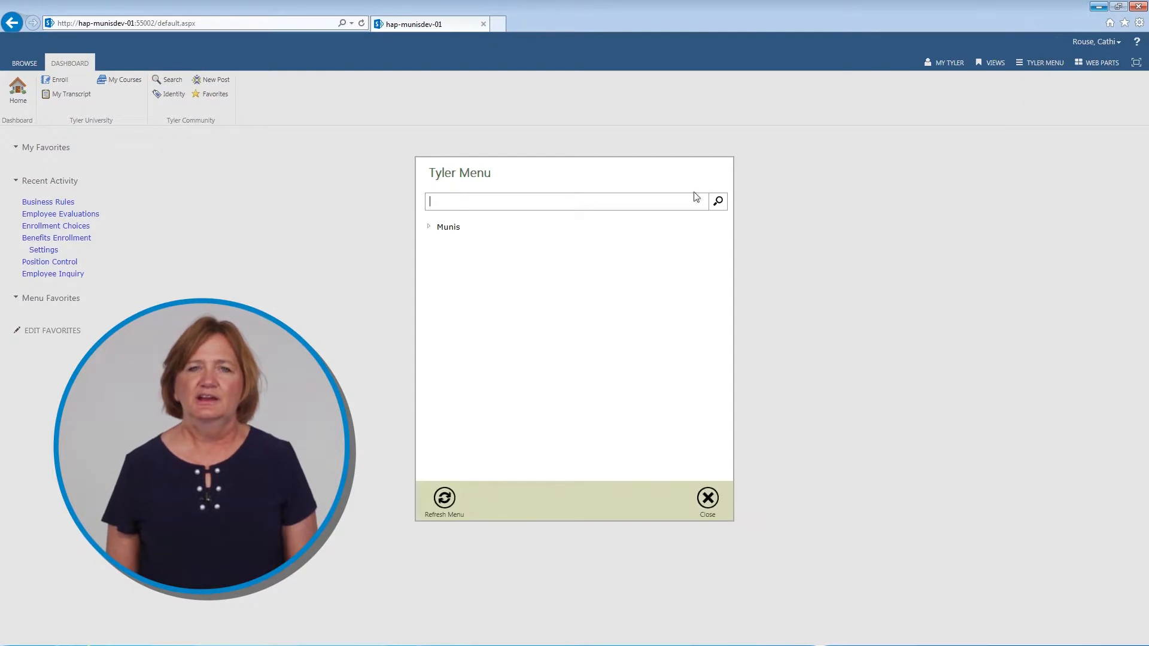
pyautogui.click(431, 227)
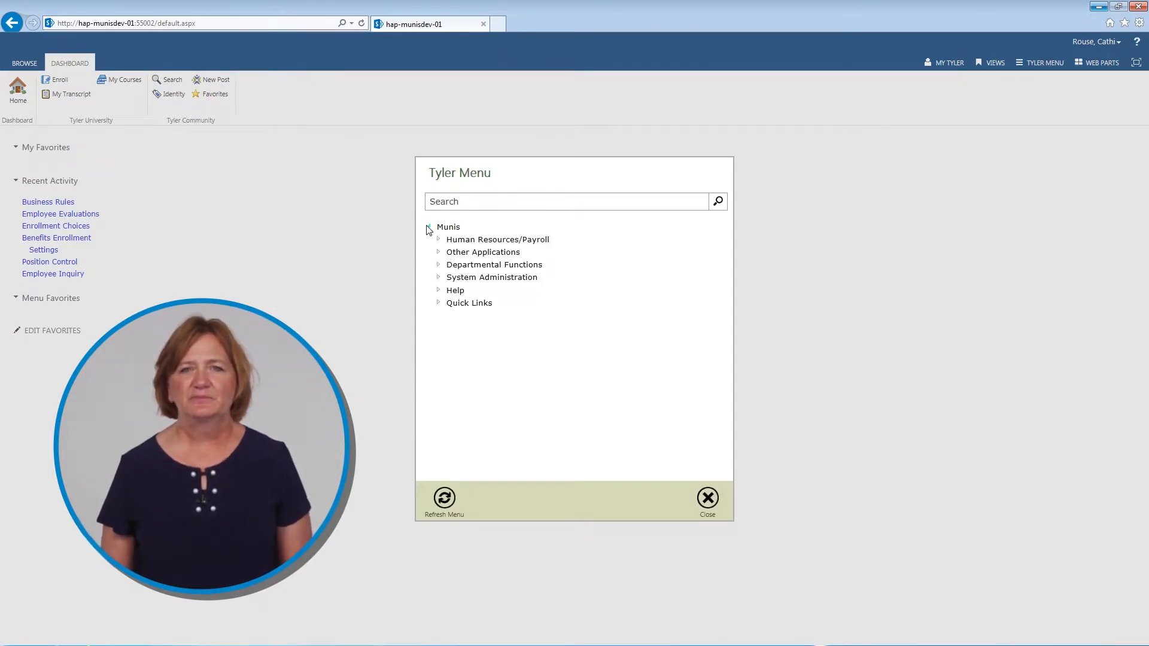
pyautogui.click(439, 241)
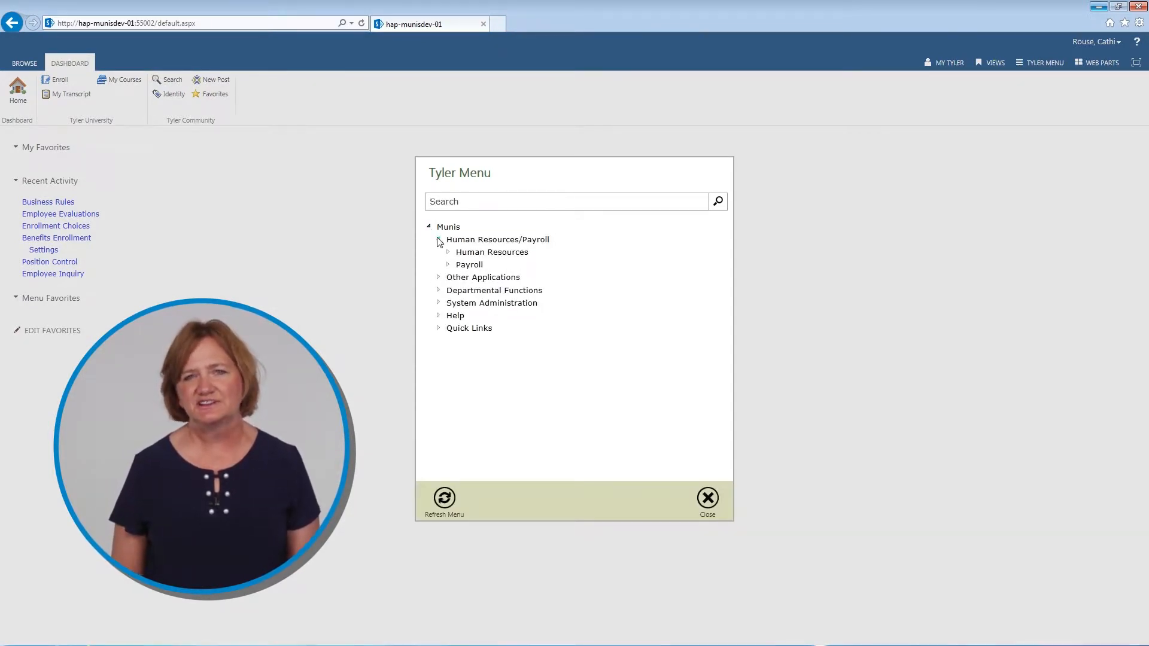
pyautogui.click(448, 253)
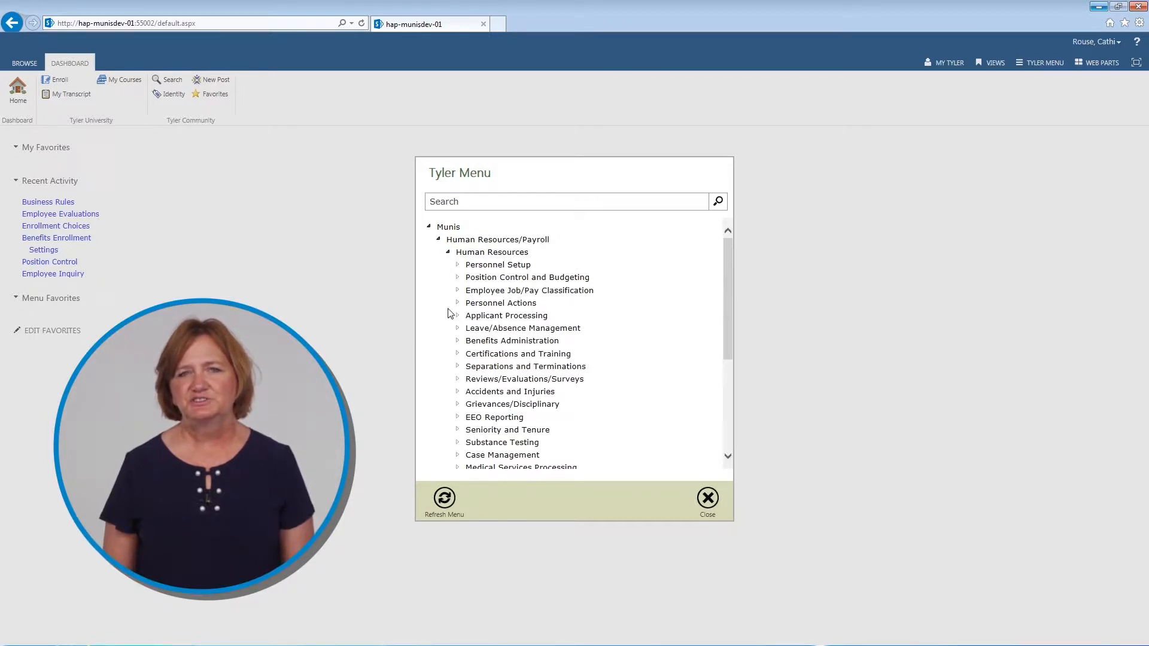
pyautogui.click(457, 380)
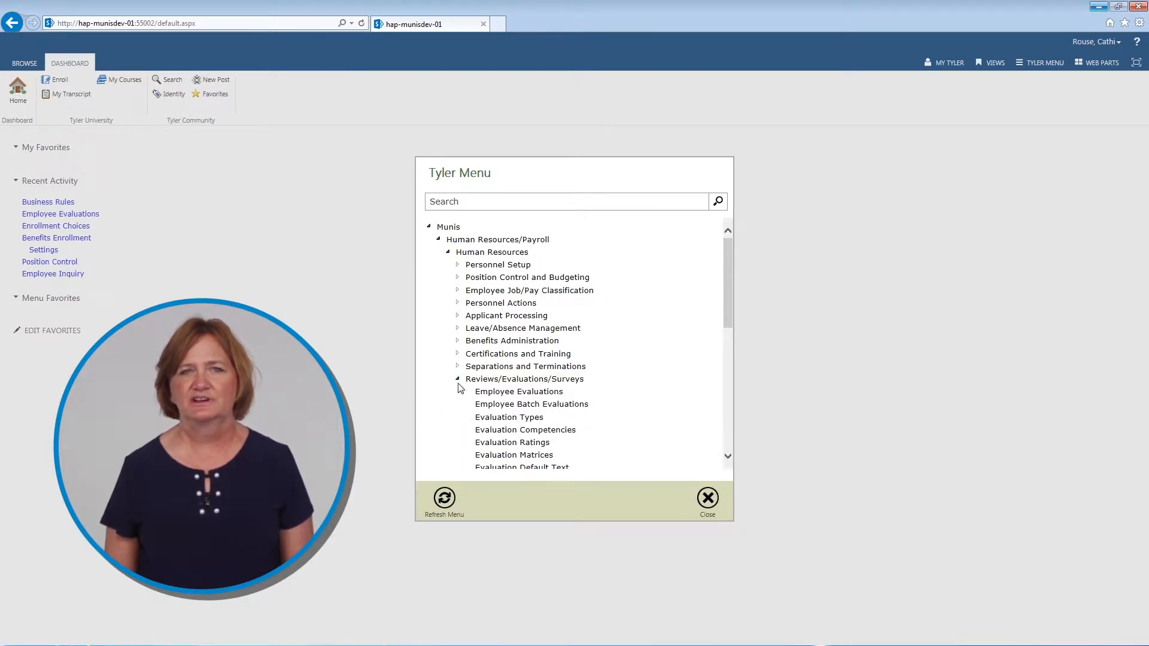
pyautogui.rightClick(515, 398)
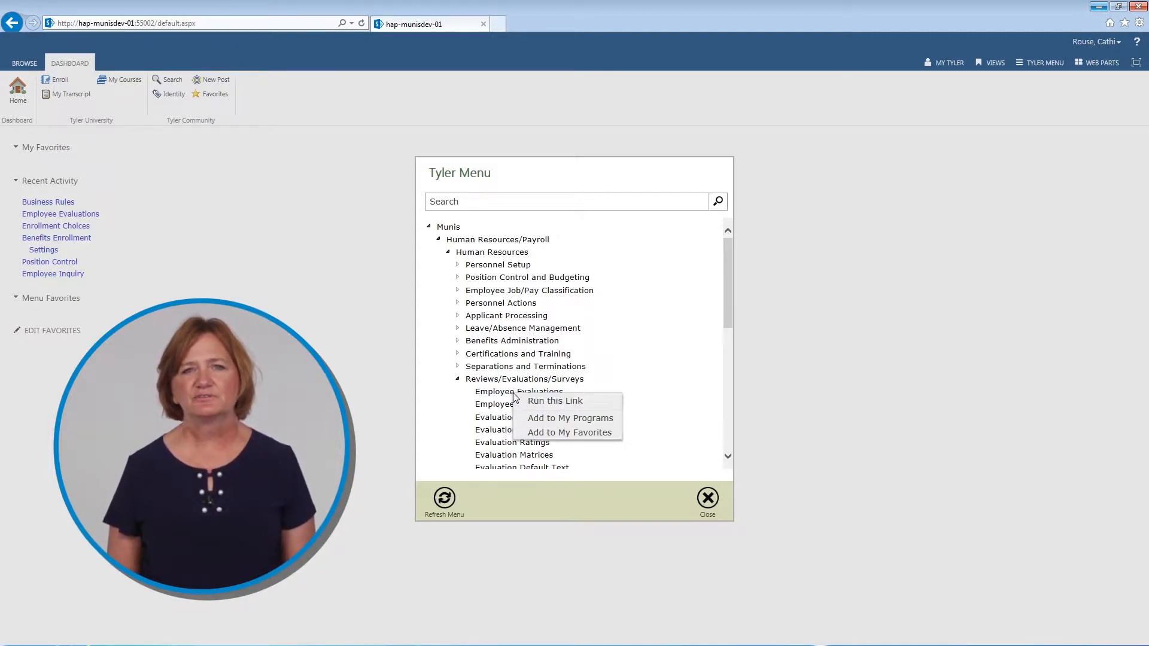
pyautogui.click(569, 433)
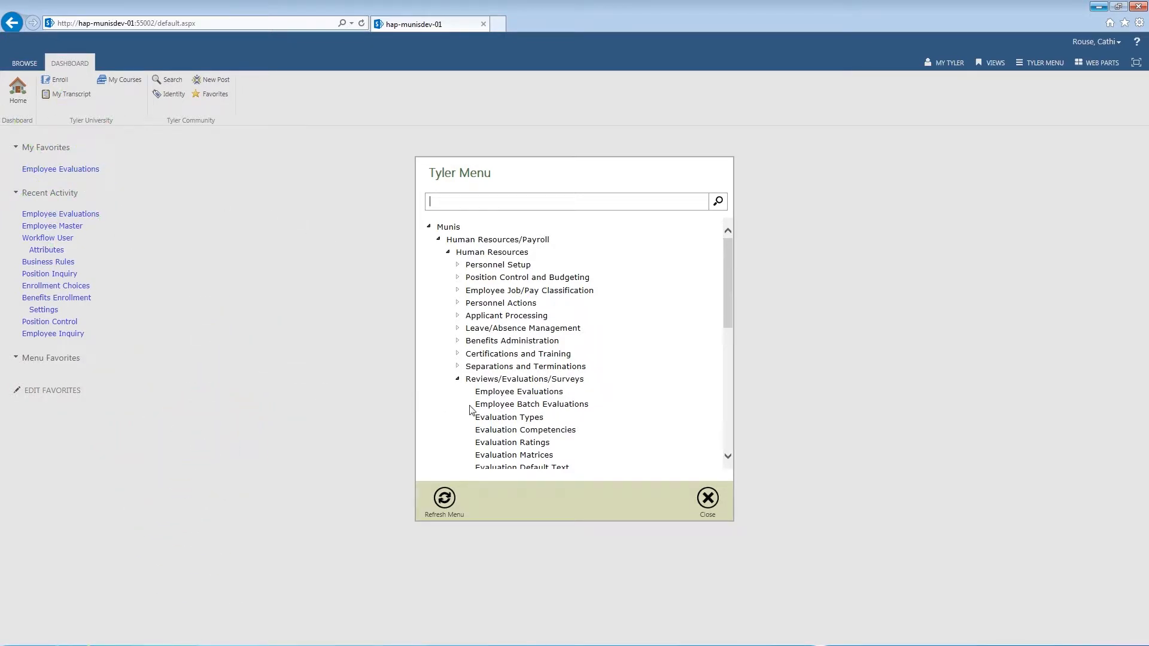
# Open the Employee Evaluations program and search for evaluations by the employee number
pyautogui.click(524, 392)
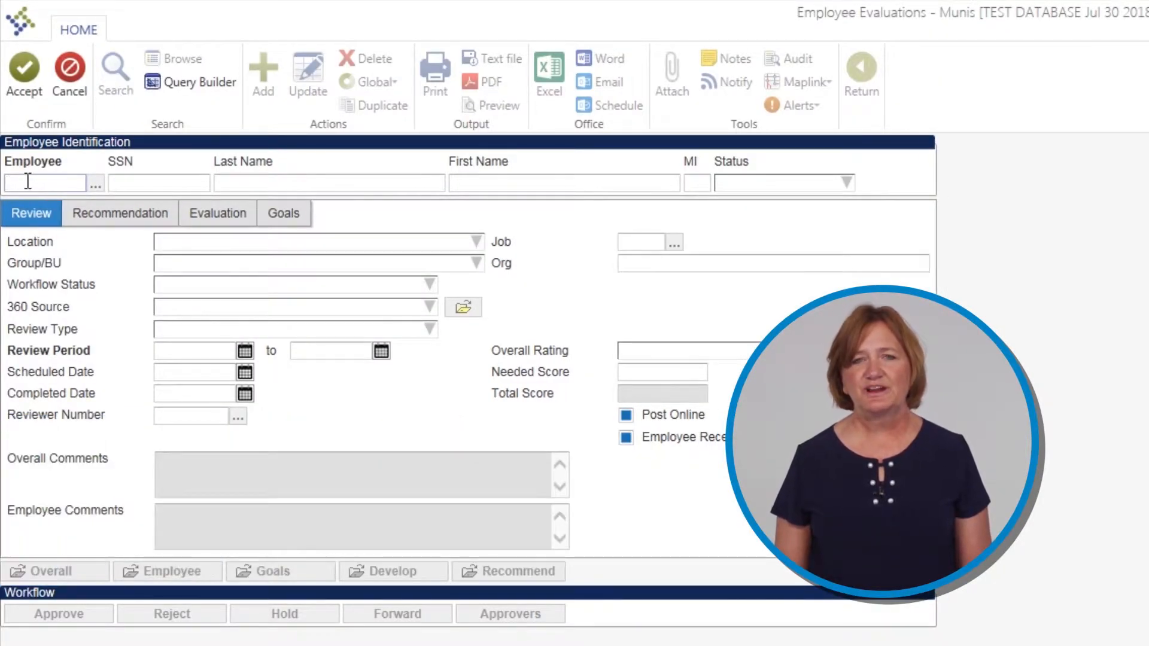
pyautogui.click(17, 181)
pyautogui.write('10194')
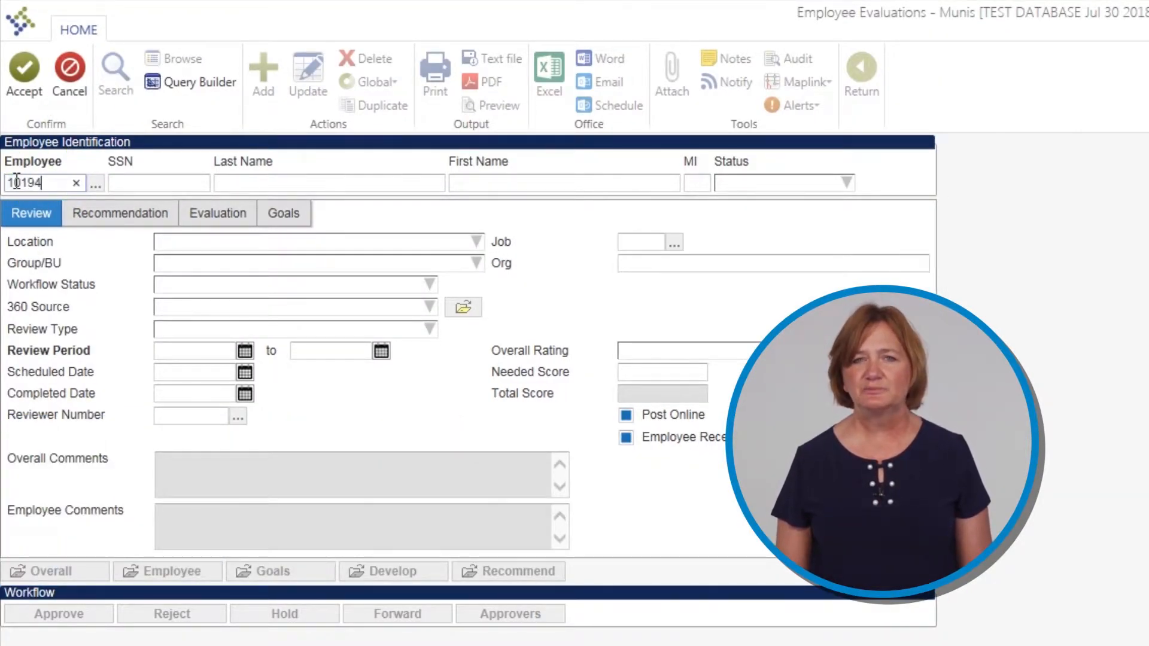
pyautogui.click(24, 72)
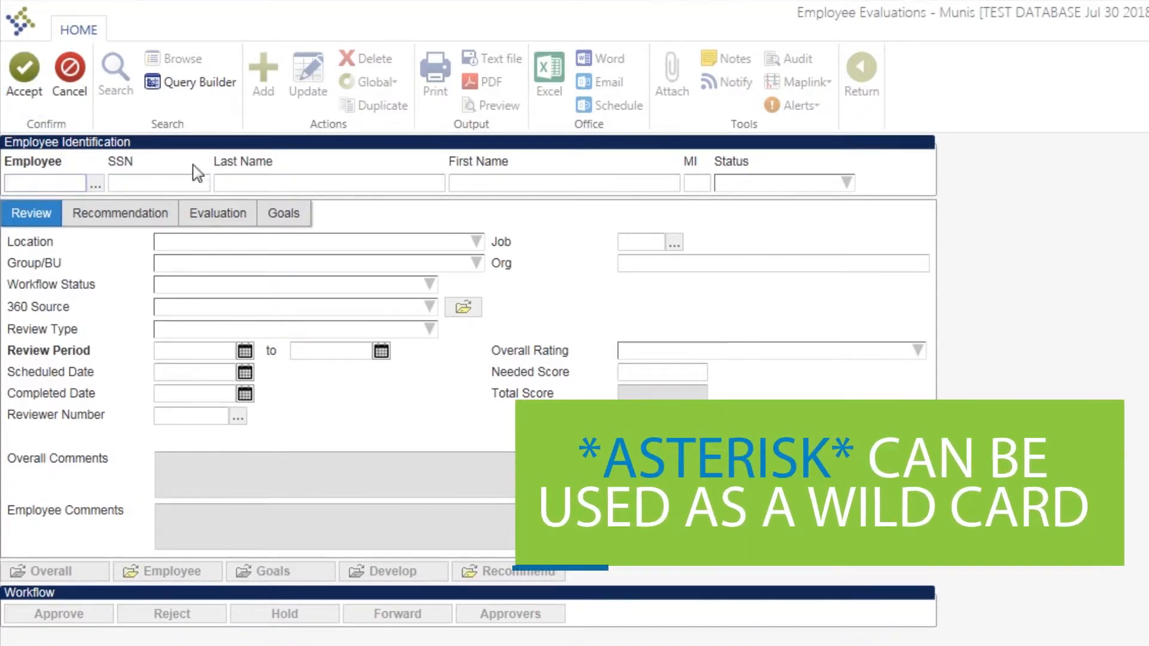
# Search for evaluations using the first letters of the employee's last name followed by an asterisk wildcard
pyautogui.click(247, 184)
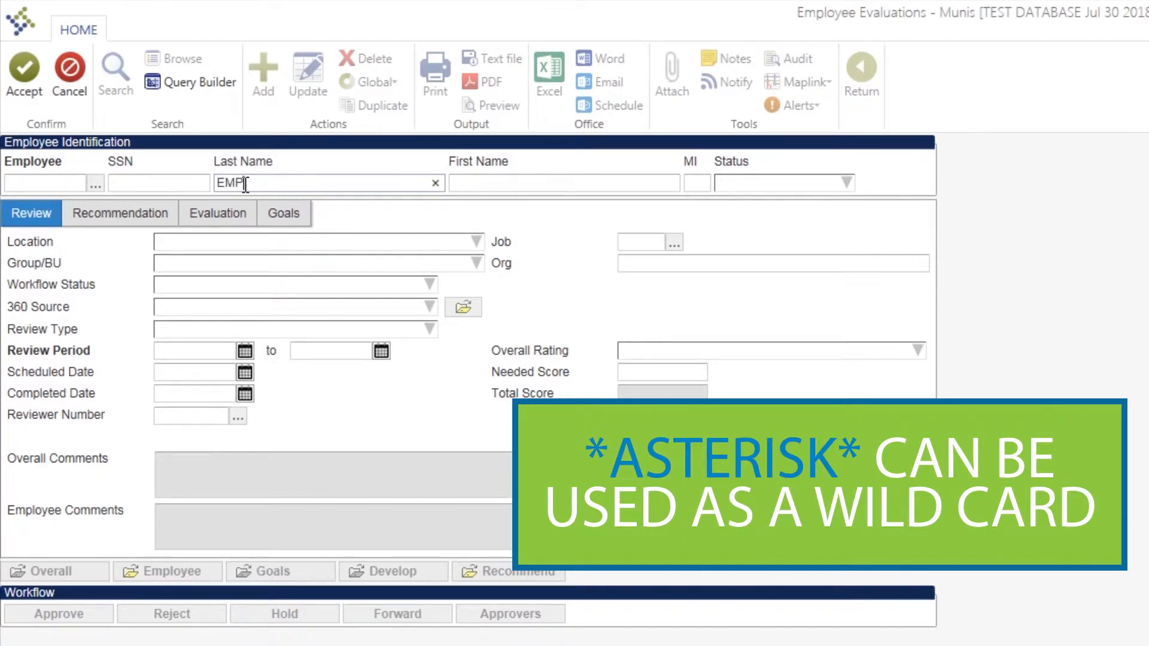
pyautogui.write('EMP')
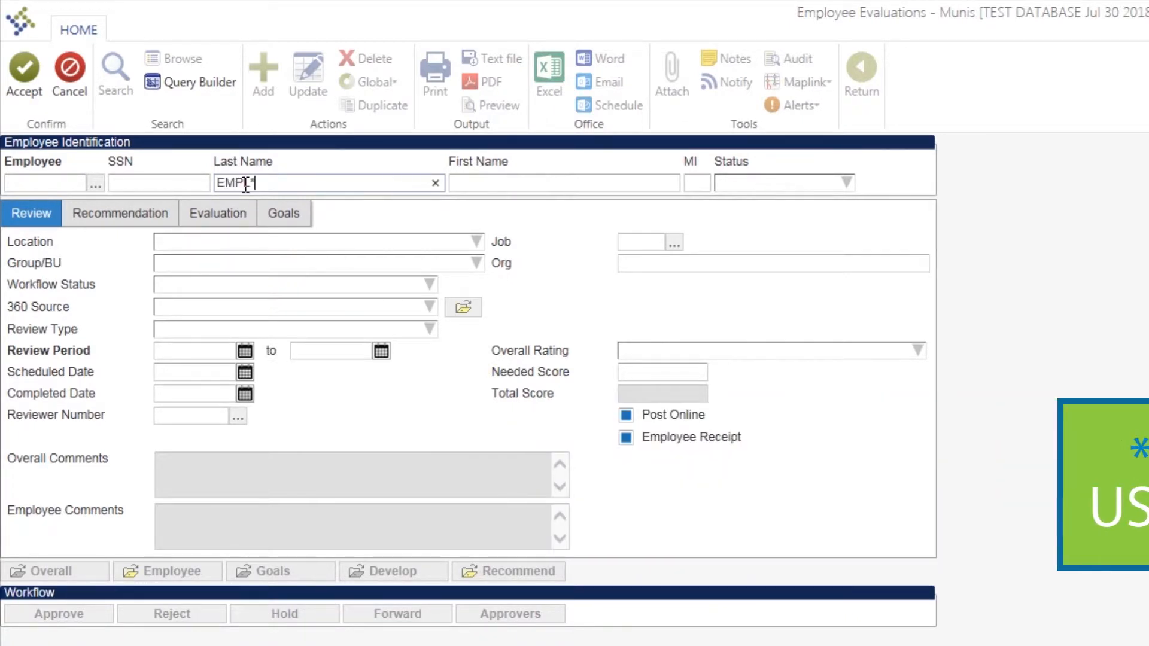
pyautogui.write('*')
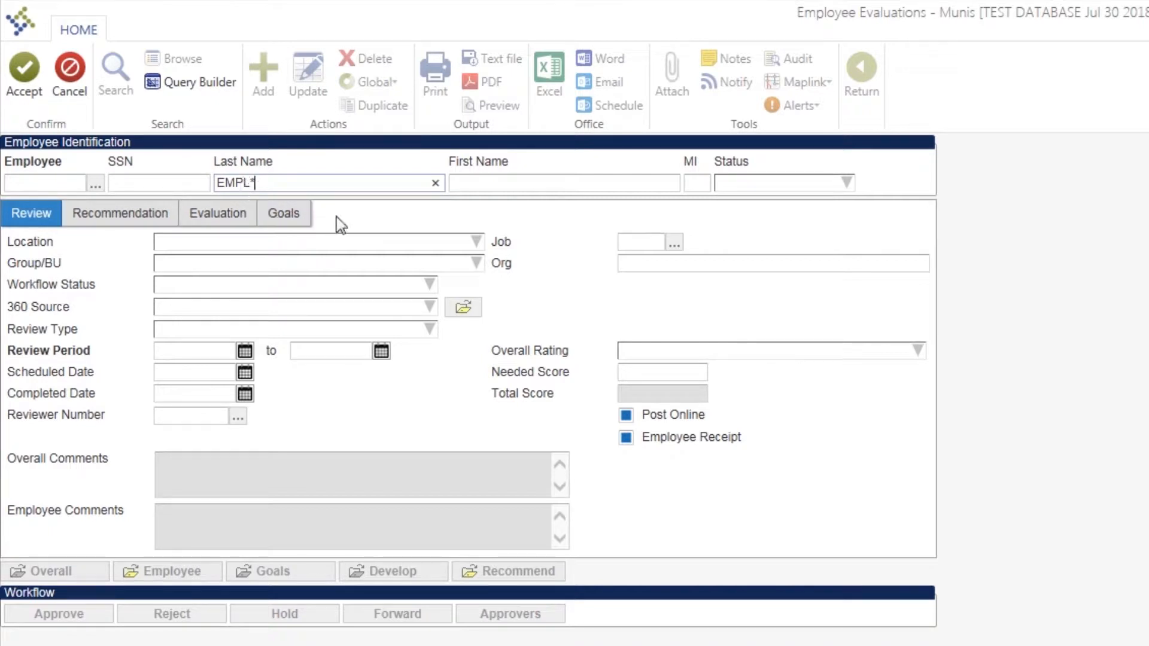
pyautogui.click(29, 76)
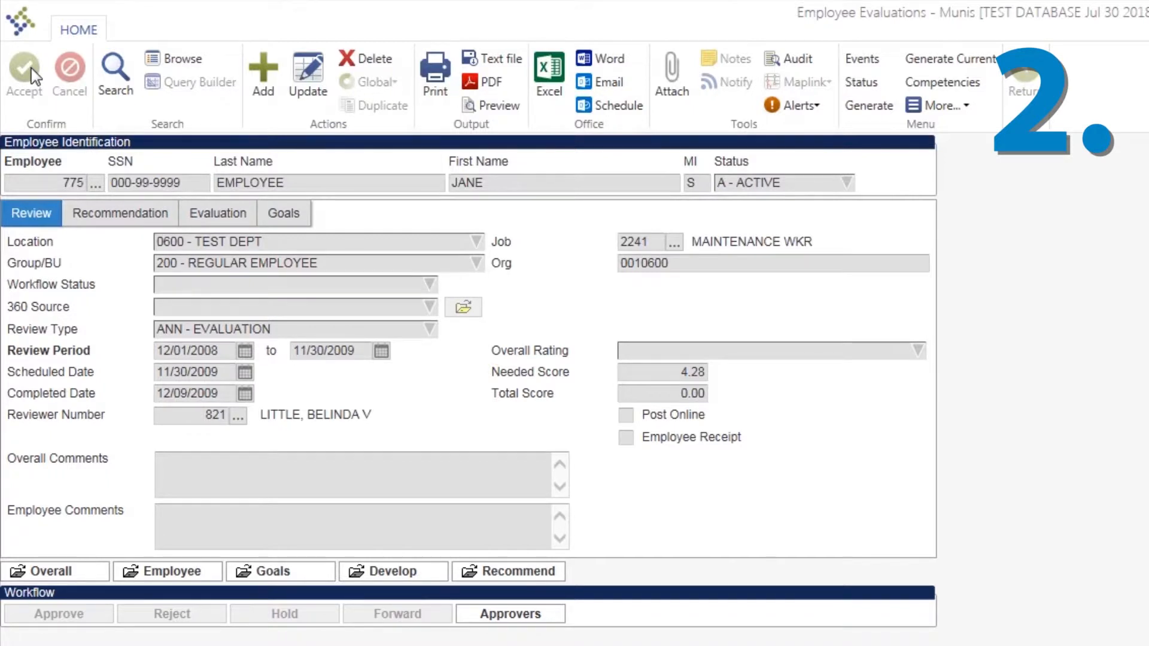
# Enter the employee's full last name as the evaluation search criterion
pyautogui.click(480, 182)
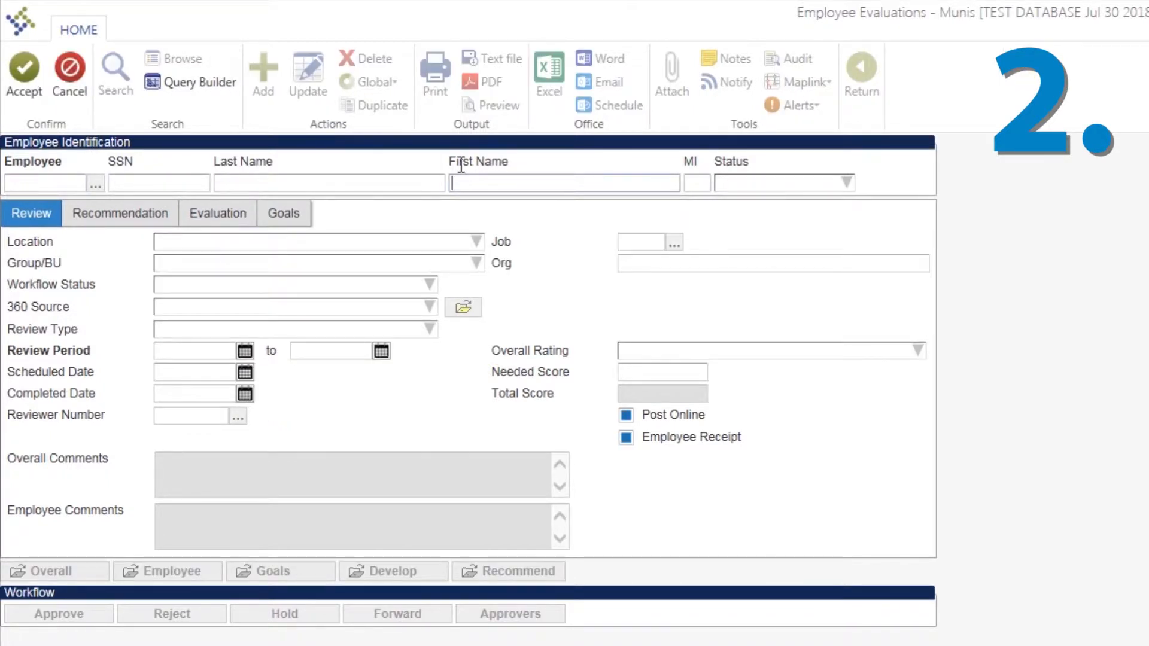
pyautogui.write('EMPLOYE')
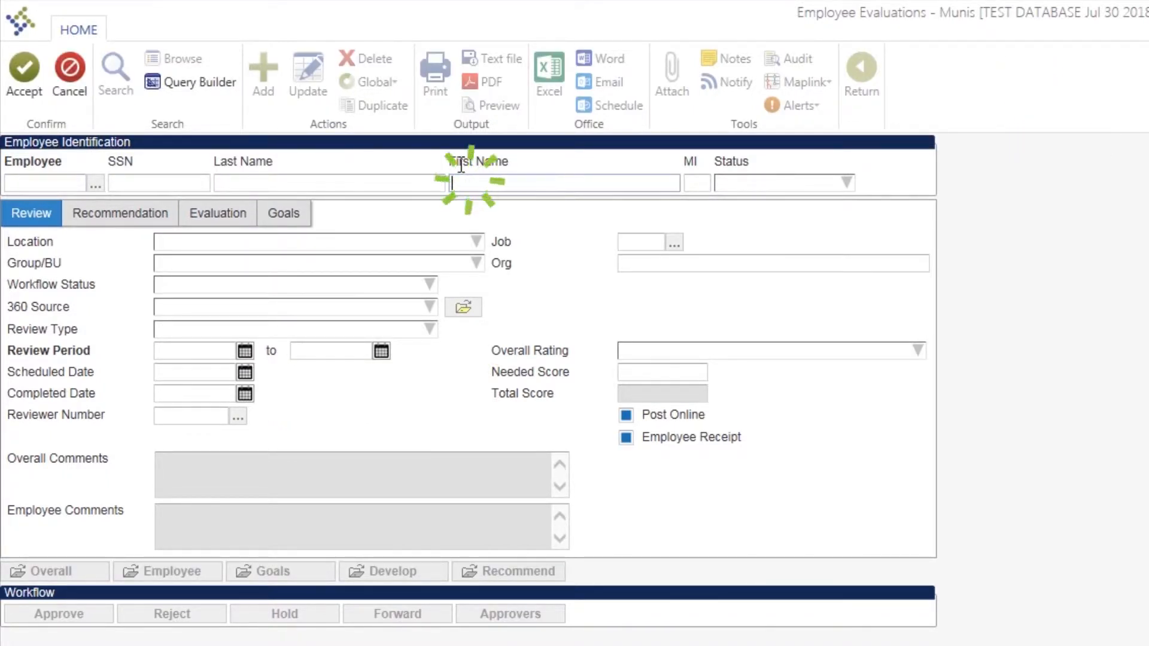
pyautogui.click(357, 180)
pyautogui.write('EMPLOYEE')
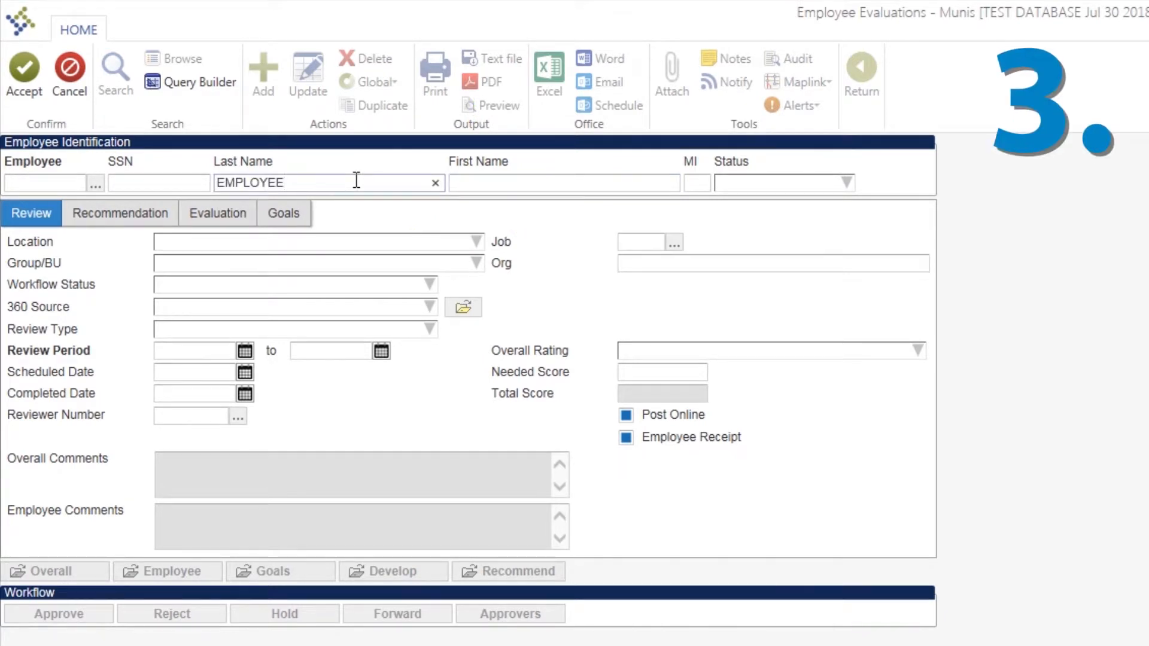
# Set the search criteria to review type ANN - EVALUATION and a review period start of >10/31/2017
pyautogui.click(429, 329)
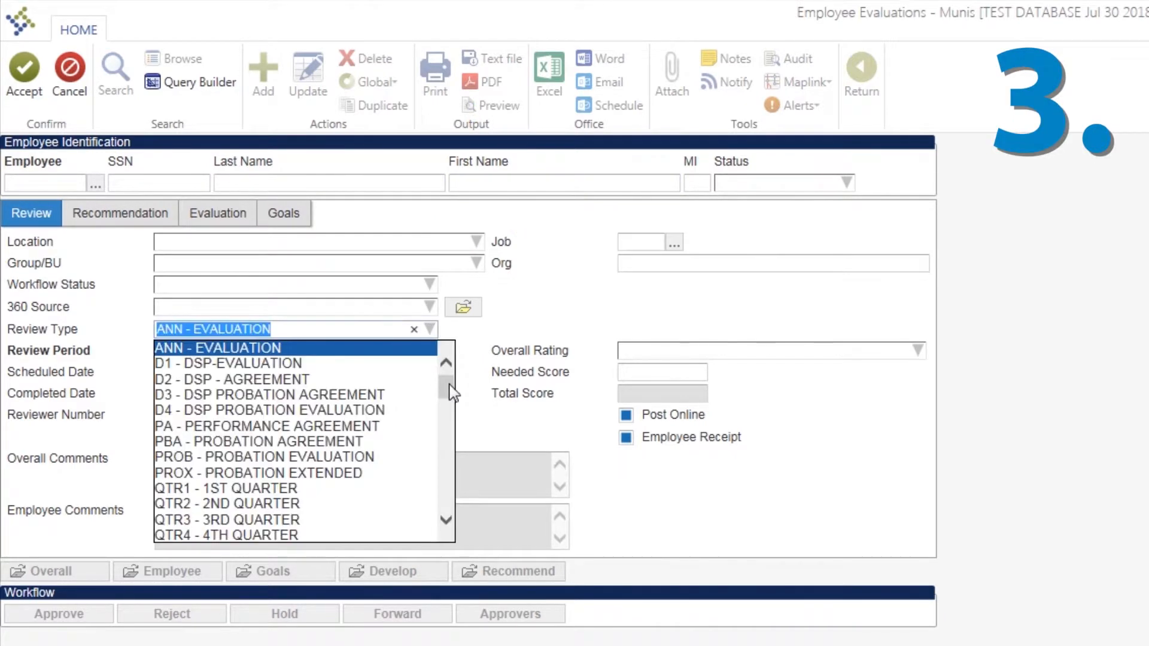
pyautogui.scroll(-1, 450, 395)
pyautogui.moveTo(450, 400); pyautogui.dragTo(446, 374)
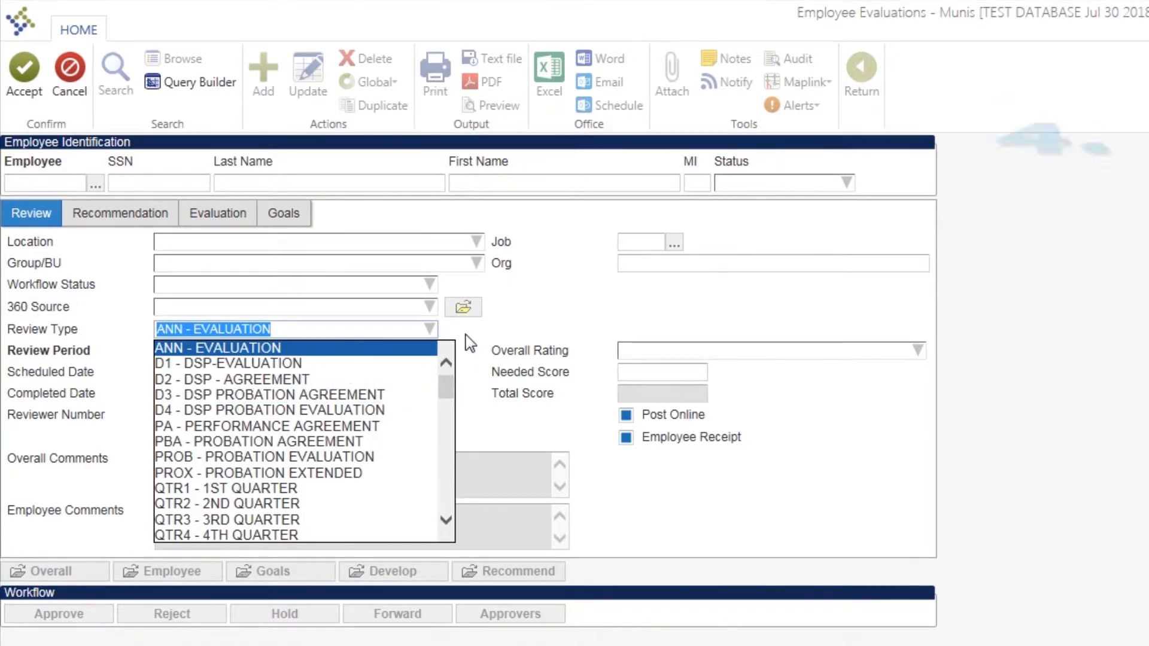
pyautogui.click(437, 329)
pyautogui.click(168, 351)
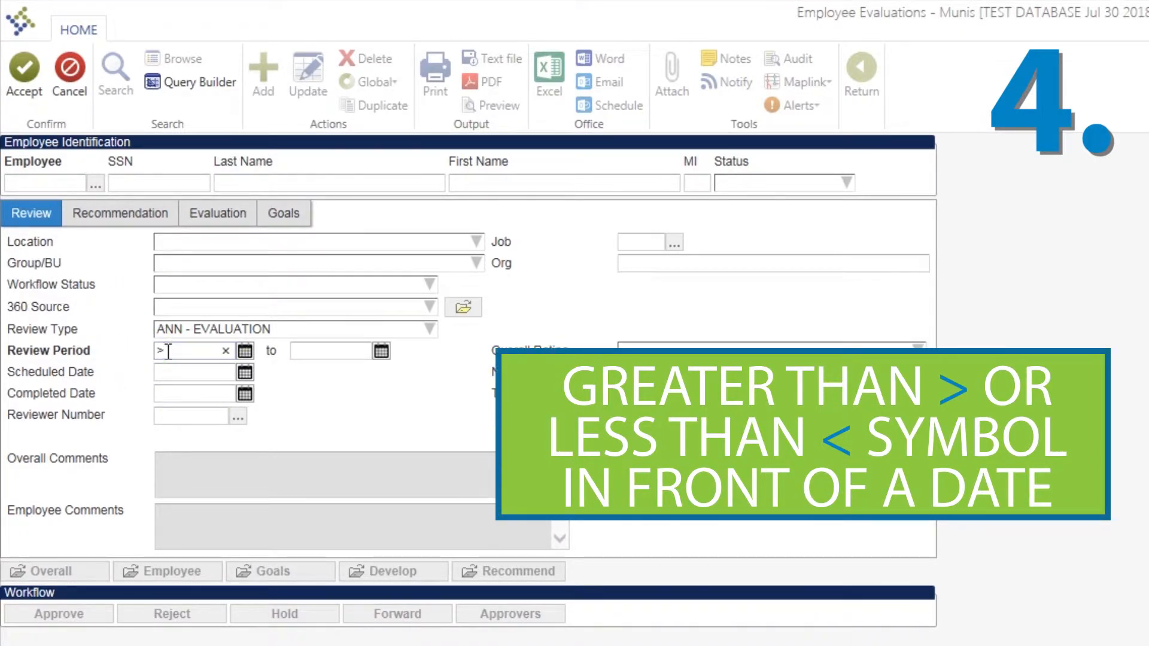
pyautogui.write('>')
pyautogui.write('10/31/2017')
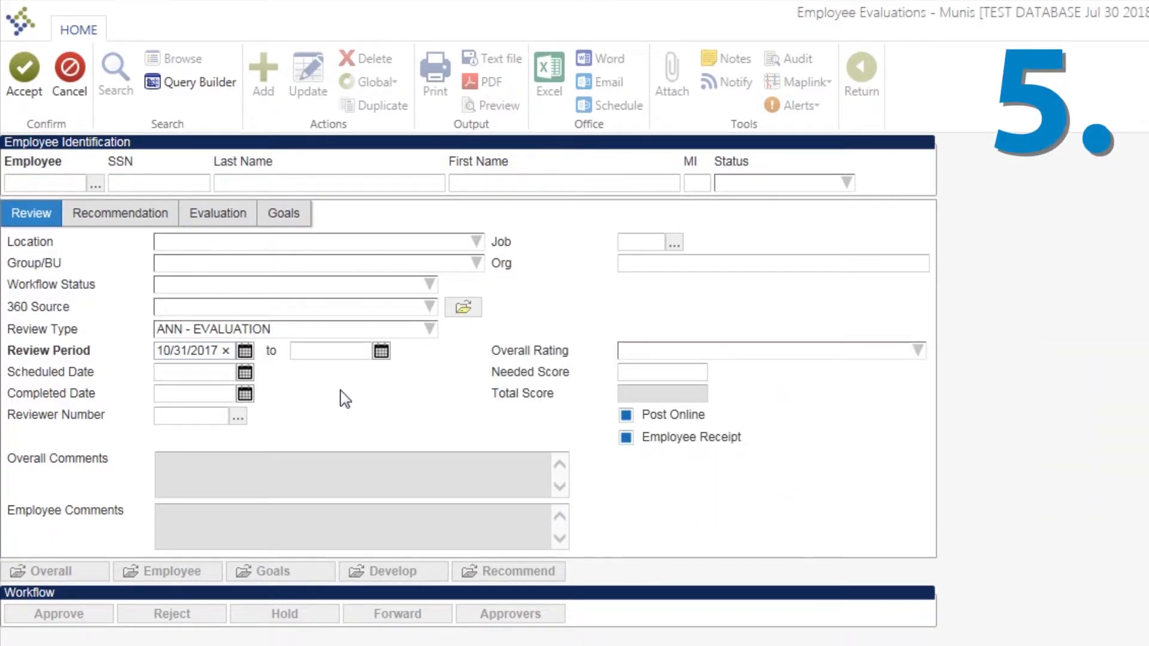
# Add workflow status X - IN PROGRESS and the employee number to the criteria, and run the evaluation search
pyautogui.click(429, 284)
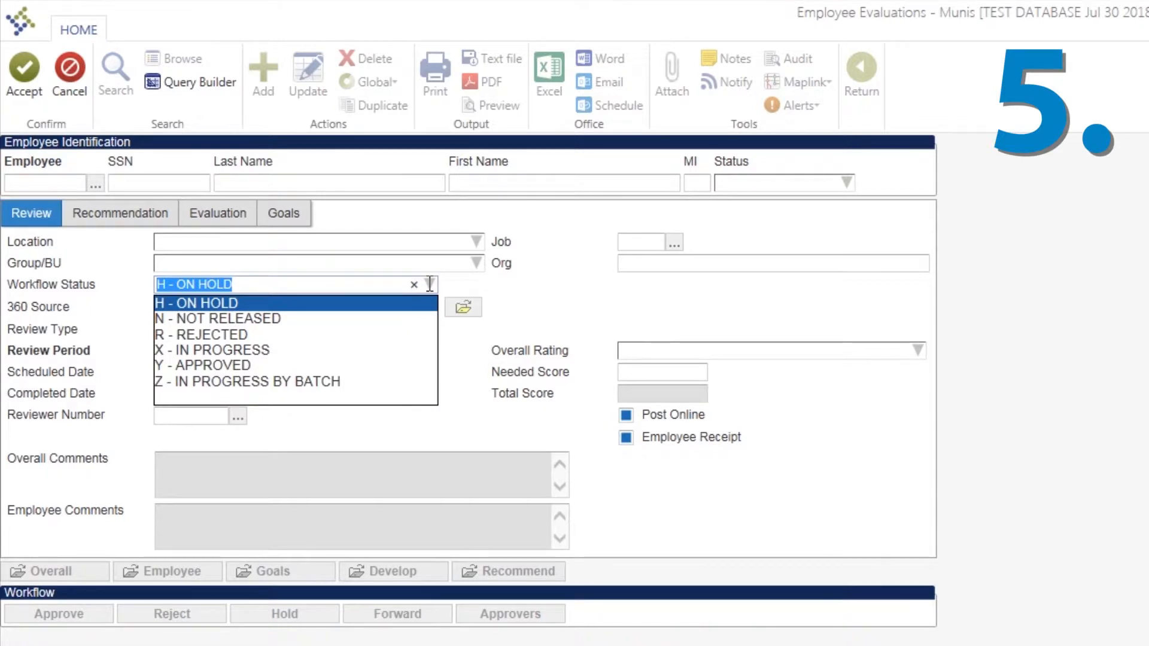
pyautogui.click(264, 350)
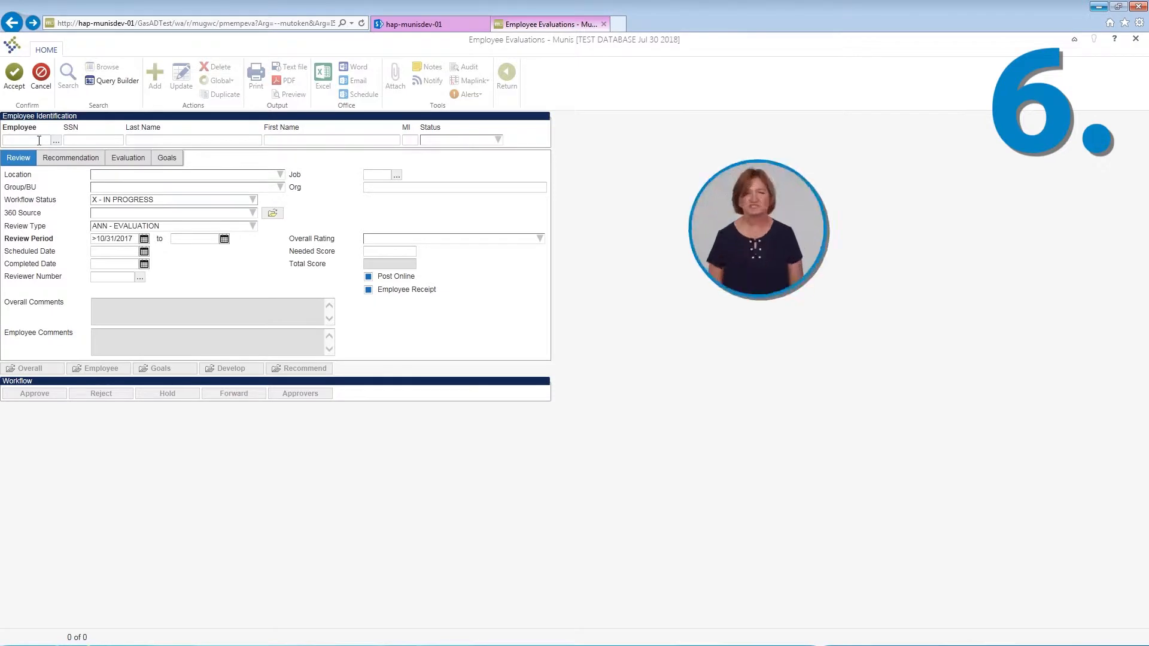
pyautogui.click(39, 140)
pyautogui.write('10194')
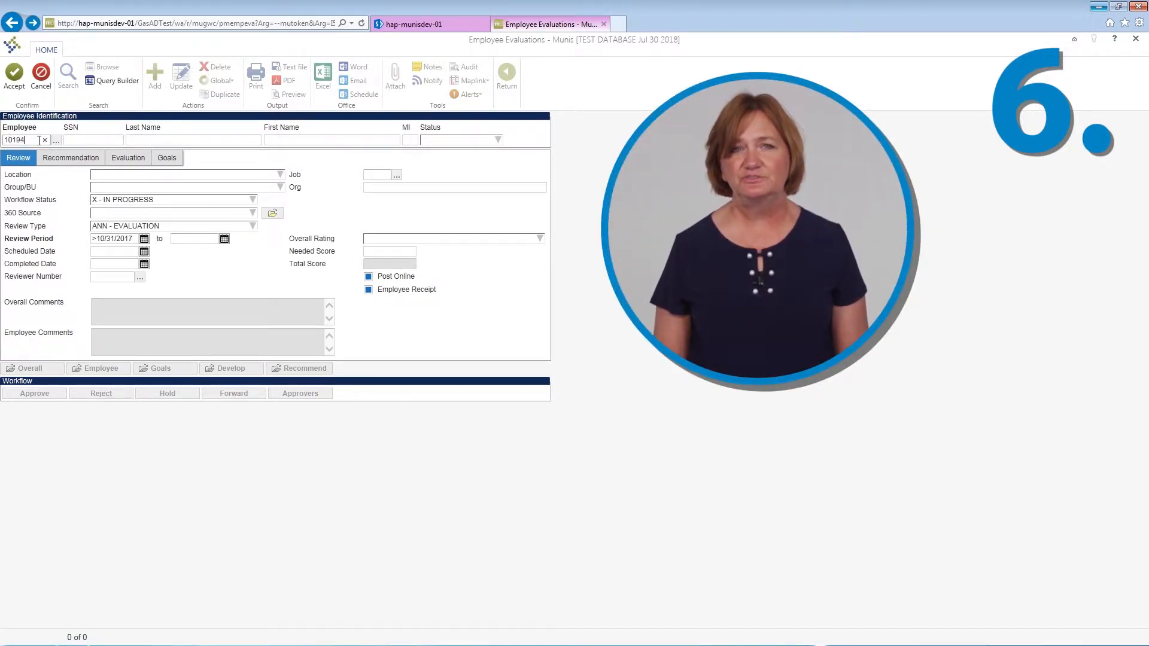
pyautogui.click(17, 74)
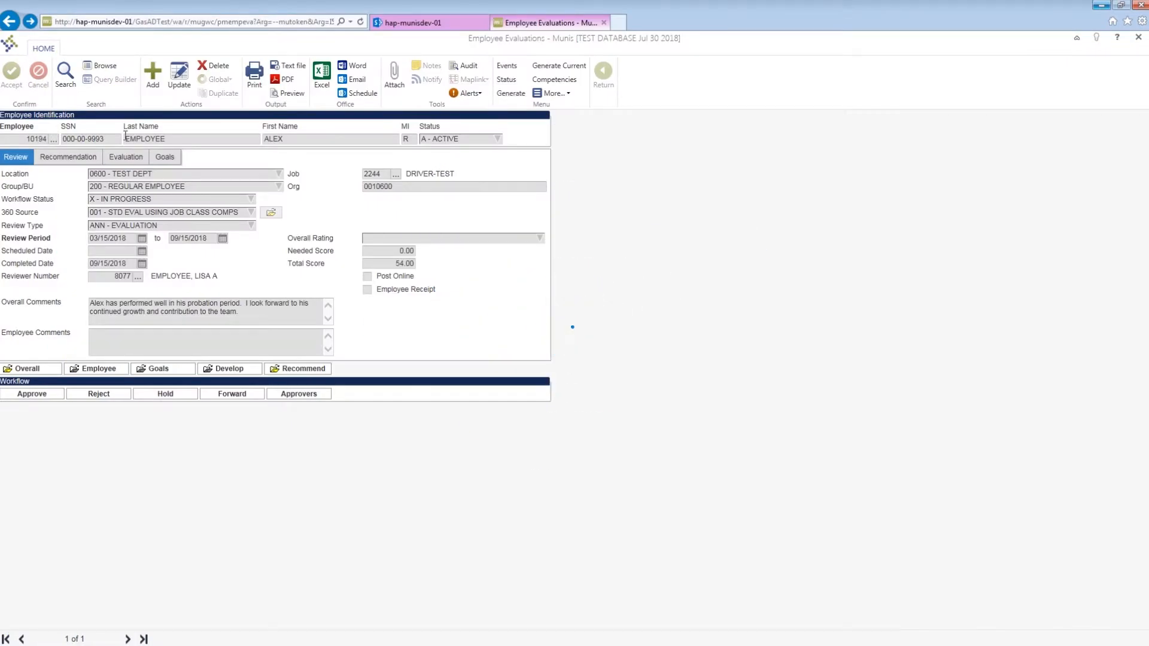
# Start a new evaluation search with the employee's number and workflow status X - IN PROGRESS as criteria
pyautogui.click(66, 77)
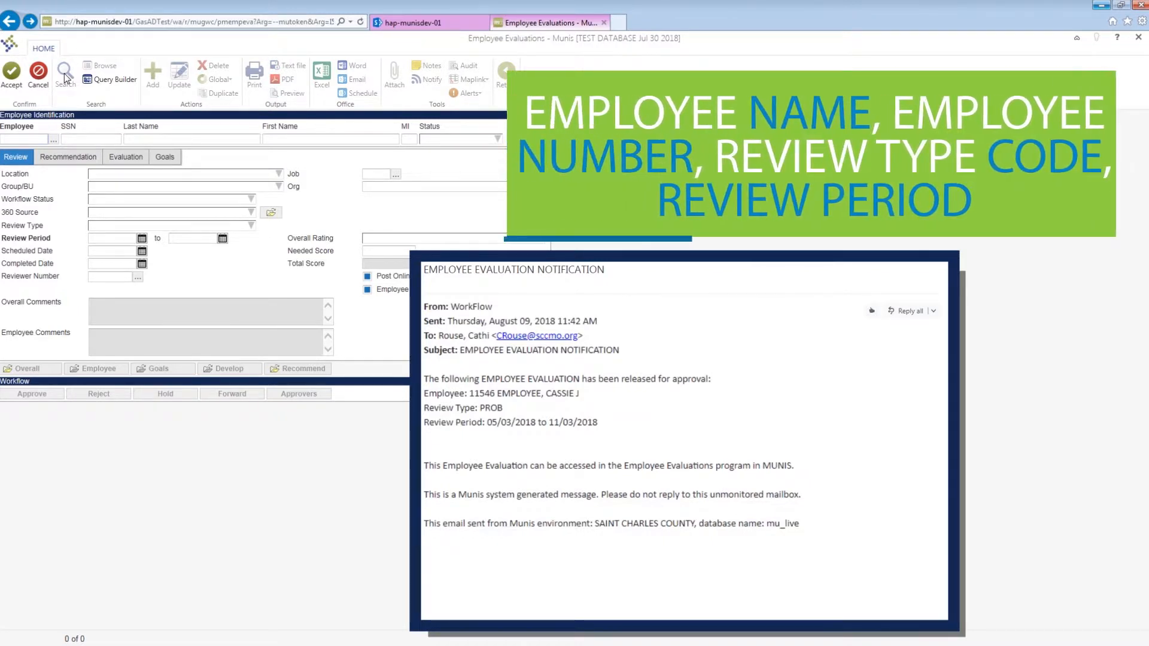
pyautogui.write('10194')
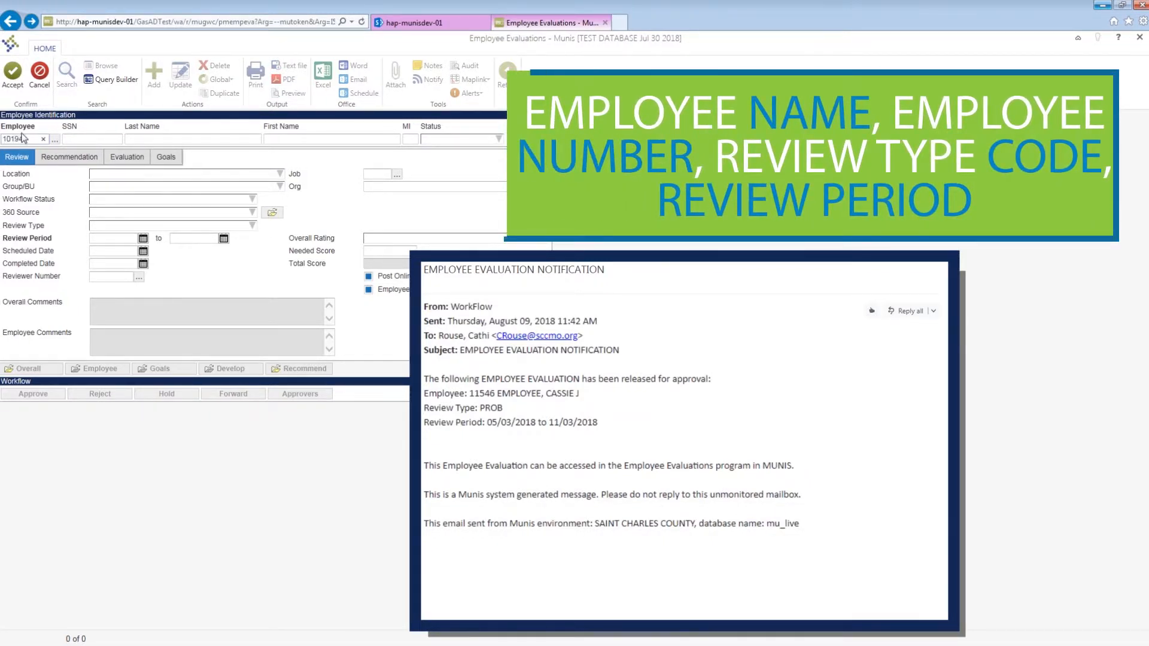
pyautogui.click(252, 199)
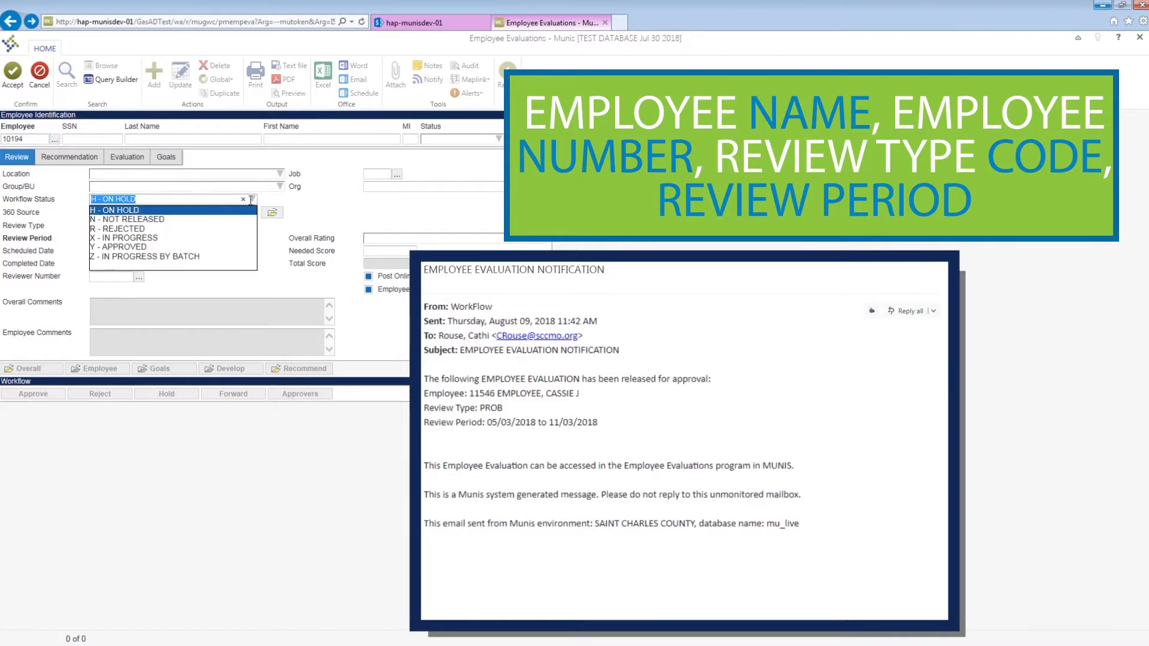
pyautogui.click(164, 238)
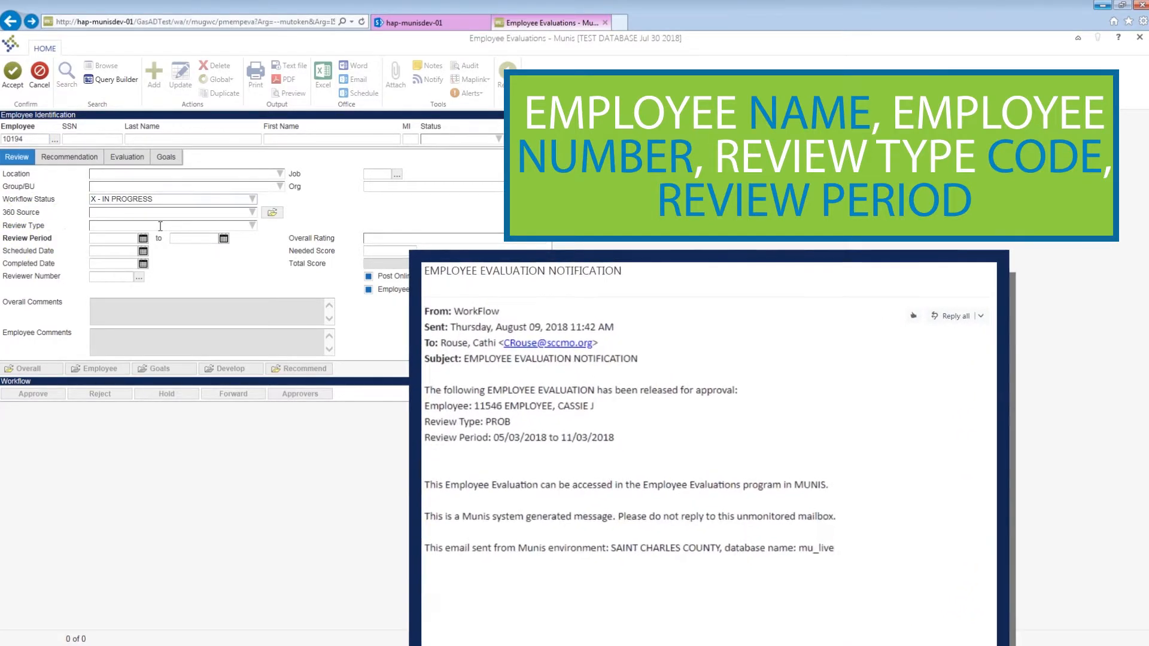
# Add review type ANN - EVALUATION and review period start 3/15/2018, run the search, and go to the last record
pyautogui.click(160, 226)
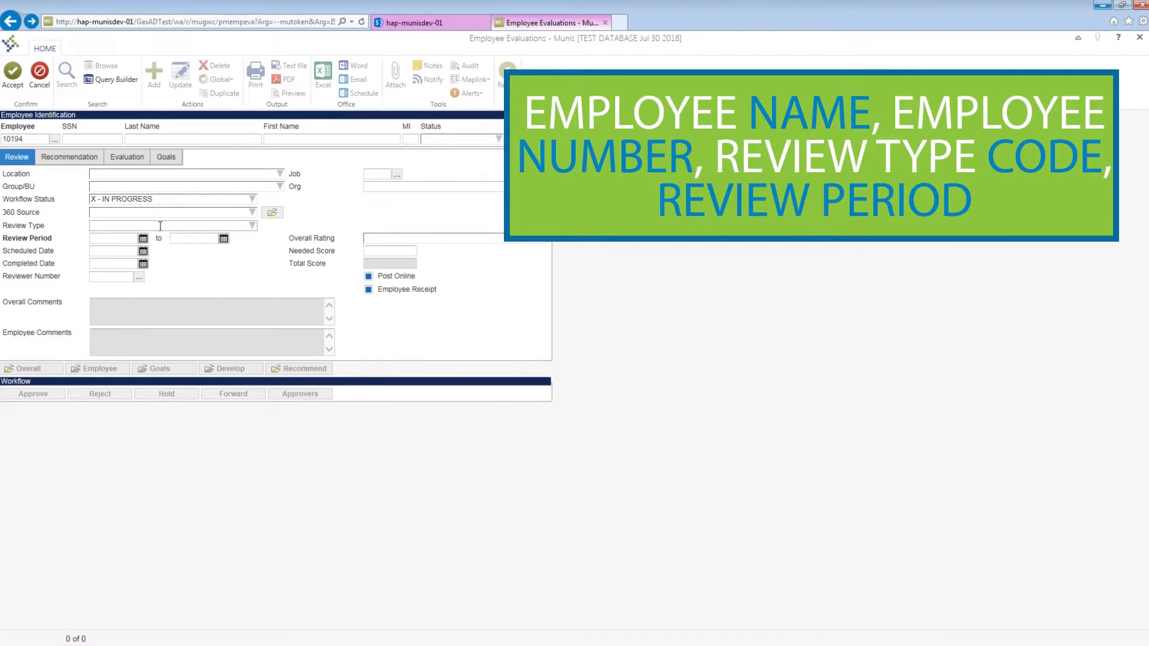
pyautogui.write('ANN')
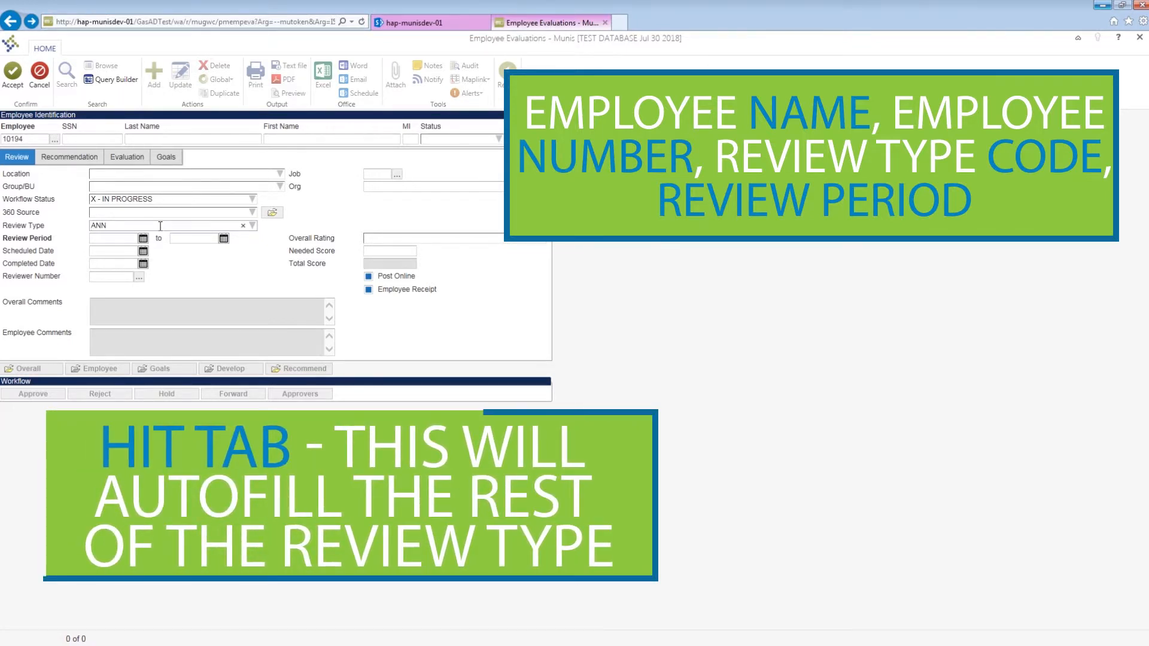
pyautogui.press('Tab')
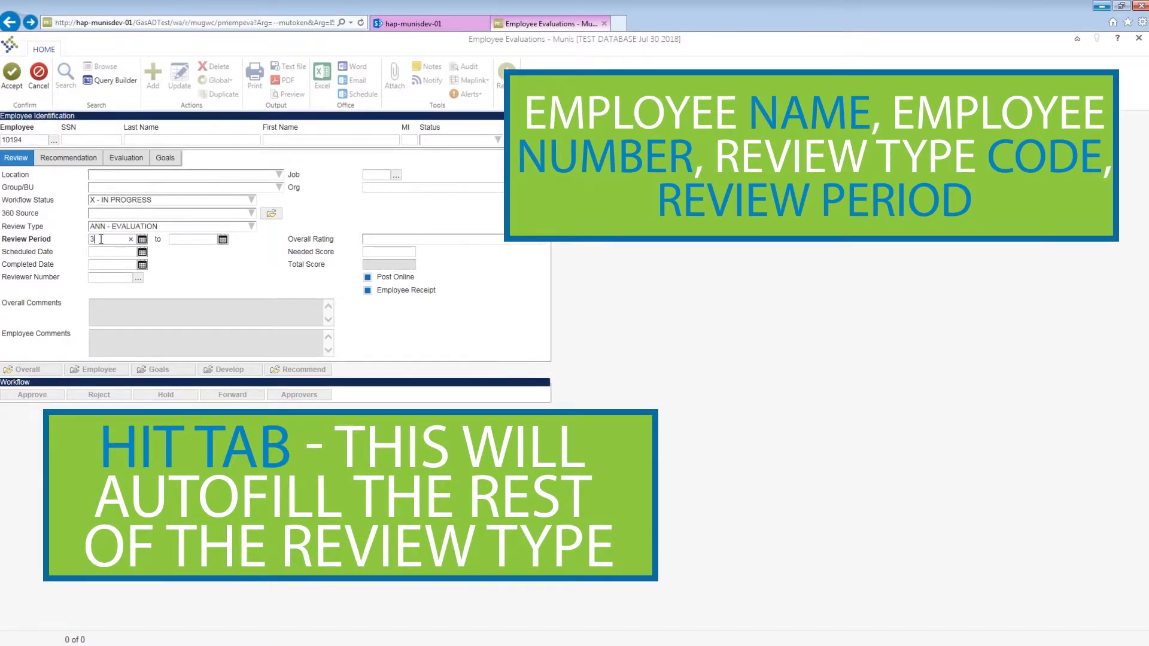
pyautogui.write('3/1')
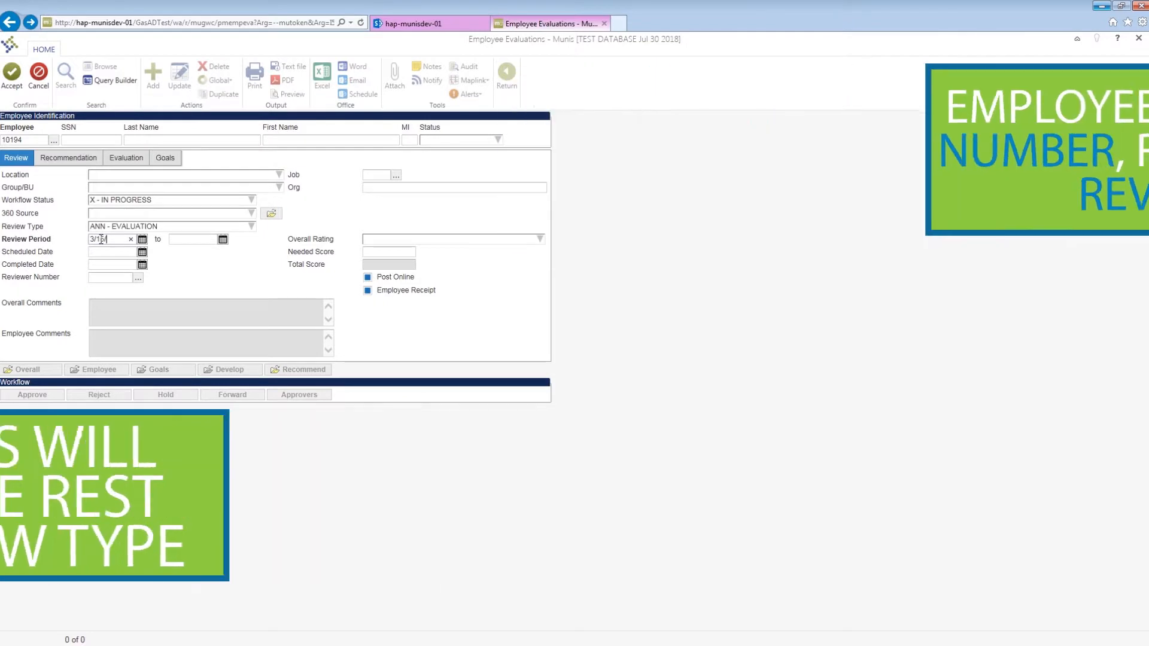
pyautogui.write('5/2018')
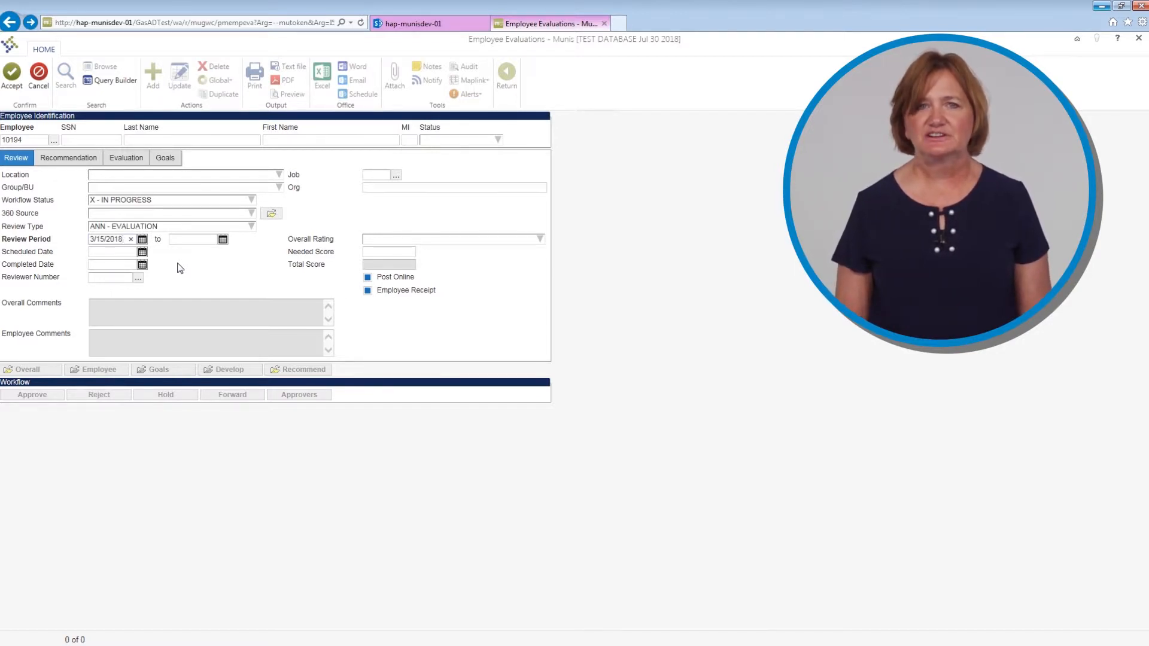
pyautogui.click(11, 73)
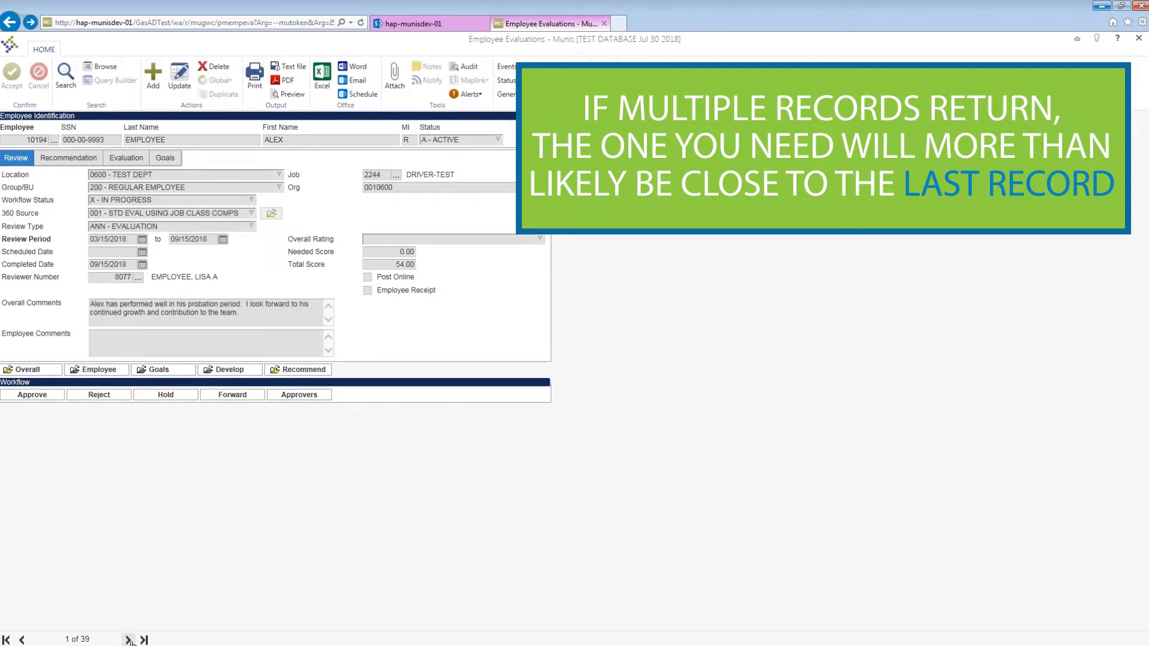
pyautogui.click(144, 640)
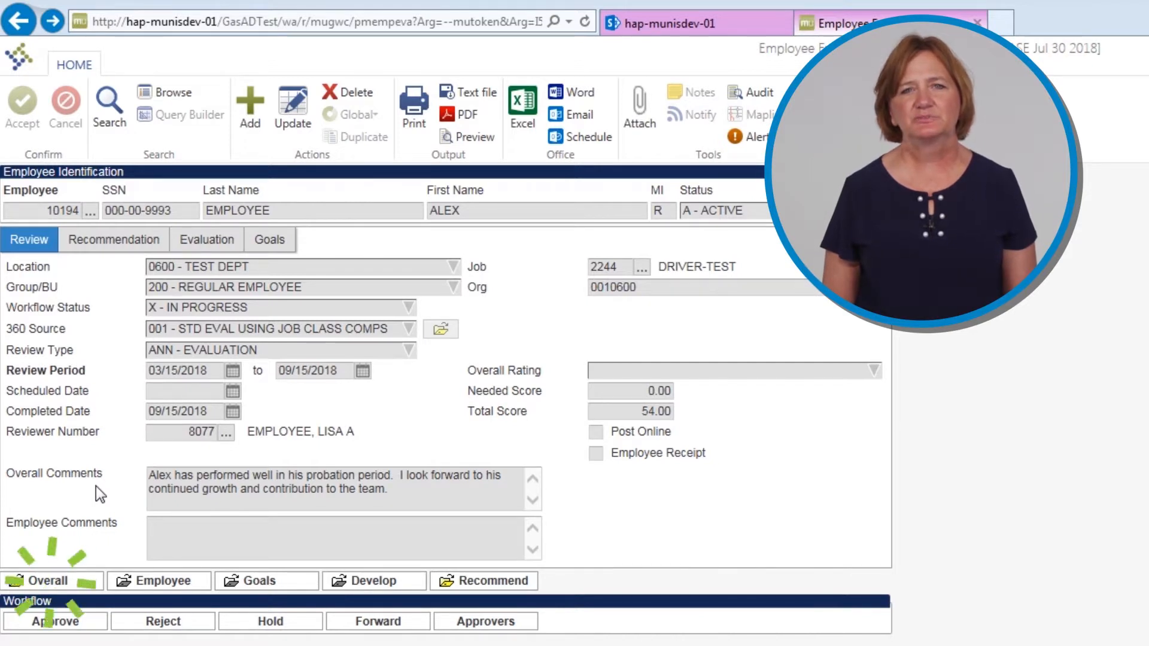
# Append "Great Job this year," and the employee's first name with an exclamation mark to the overall comments, and save them
pyautogui.click(55, 585)
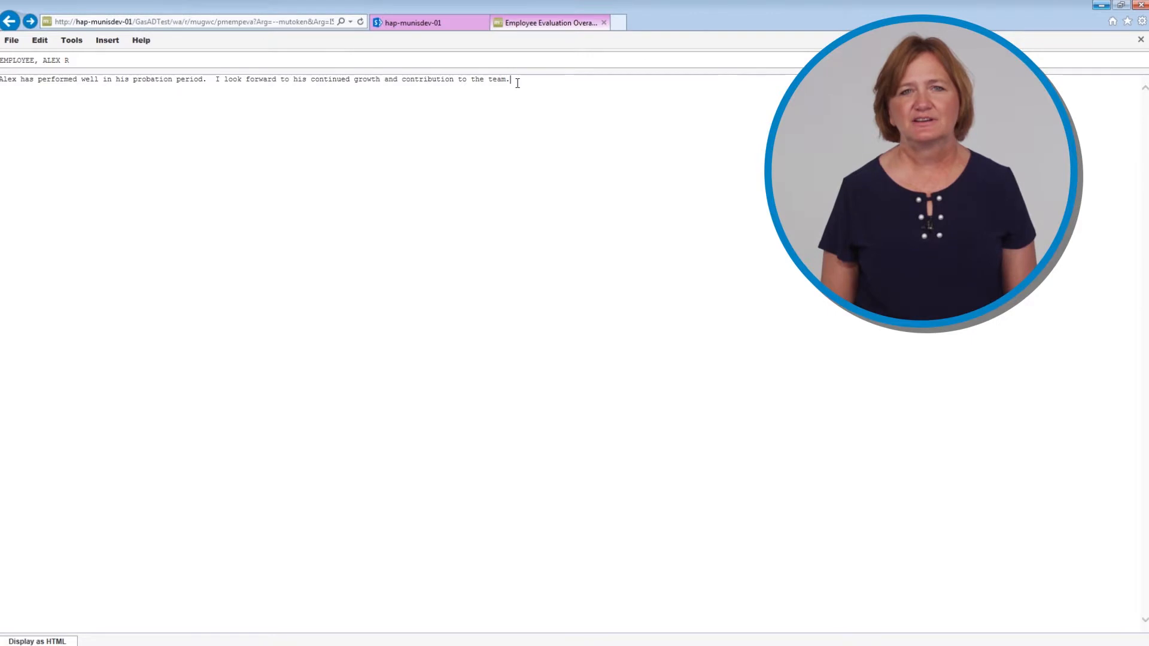
pyautogui.write('asdfa')
pyautogui.press('BackSpace')
pyautogui.press('BackSpace')
pyautogui.press('BackSpace')
pyautogui.press('BackSpace')
pyautogui.press('BackSpace')
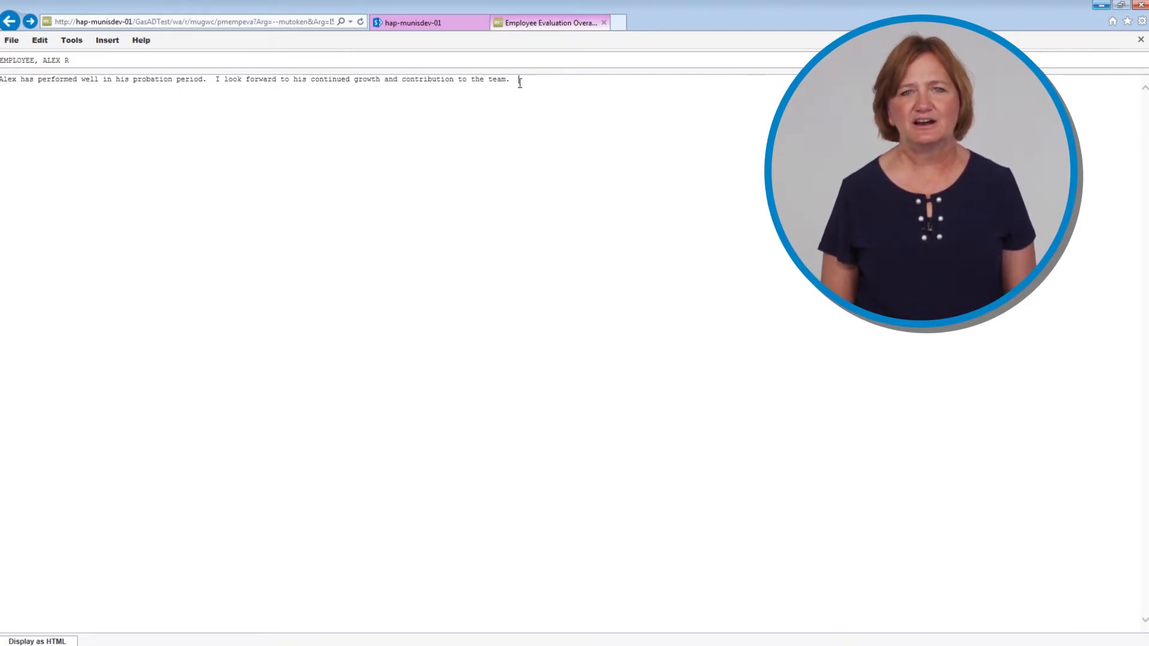
pyautogui.write('Great Job this year, Alex!')
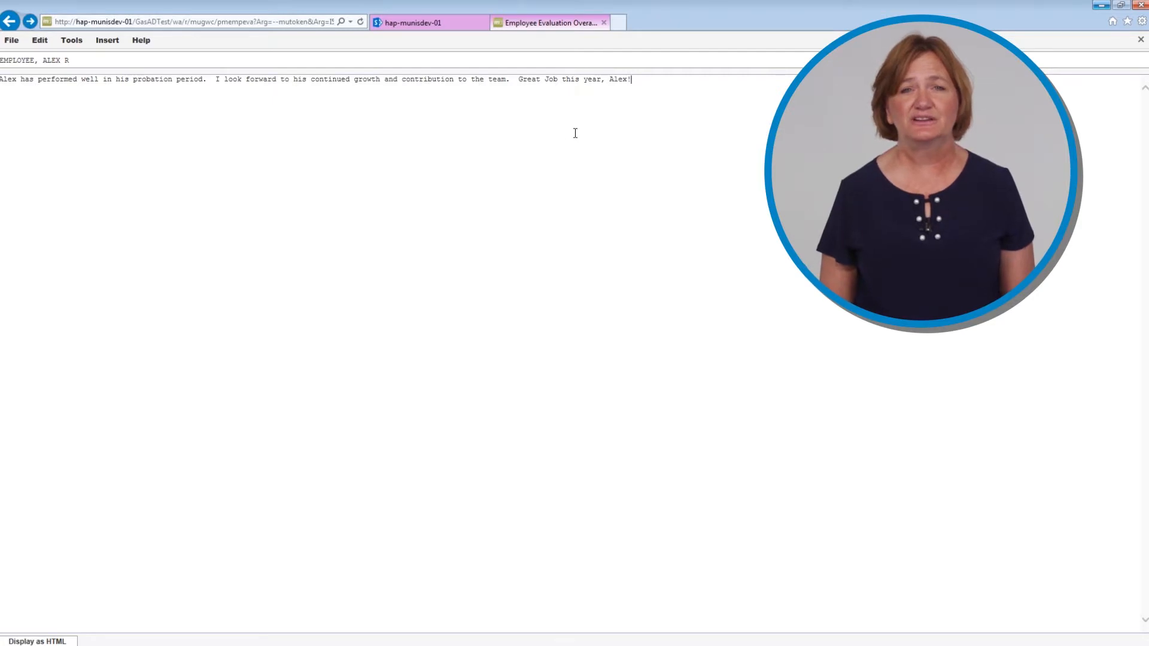
pyautogui.click(1141, 39)
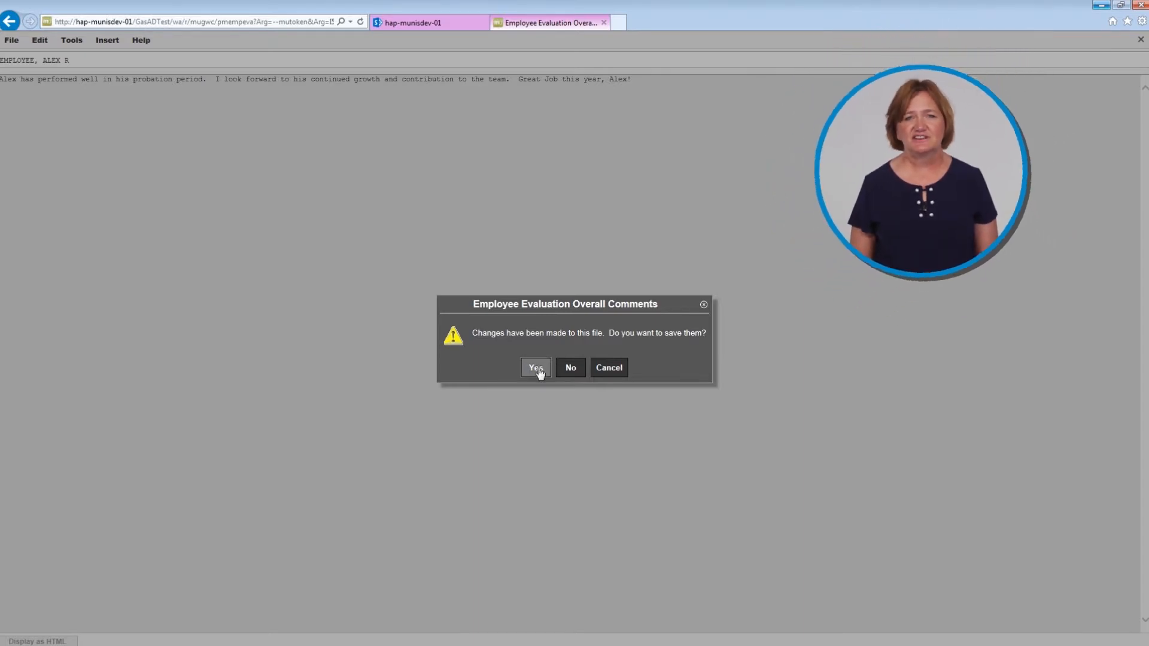
pyautogui.click(536, 368)
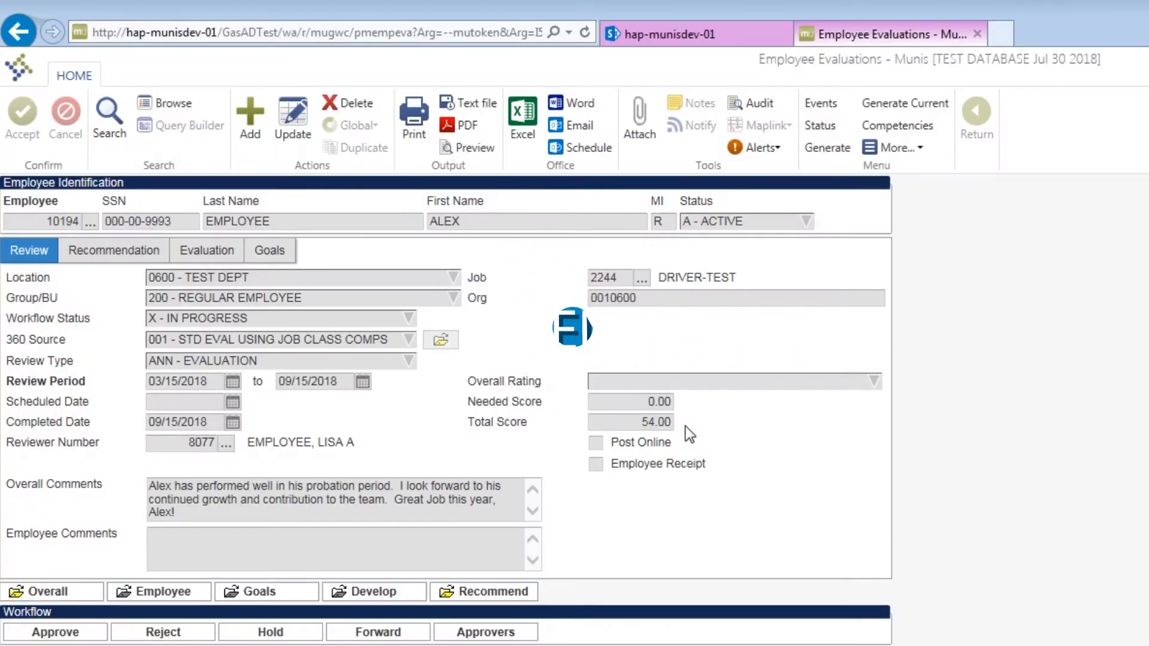
# Review the evaluation's recommendation details and the full list of competency ratings and comments
pyautogui.click(111, 252)
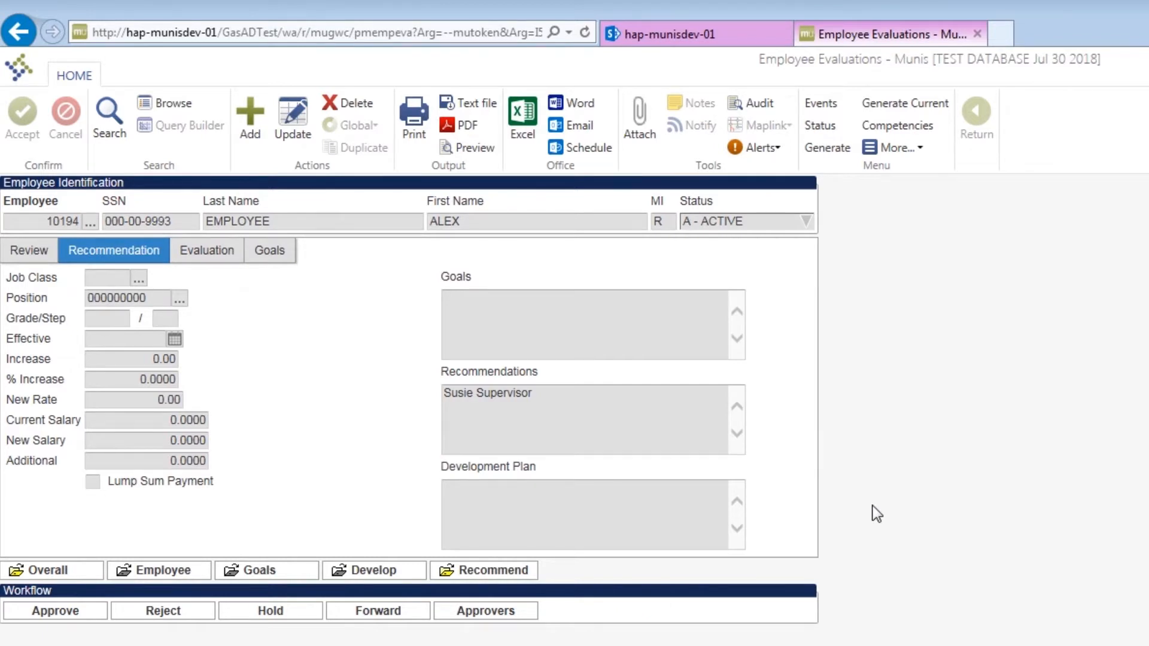
pyautogui.click(534, 403)
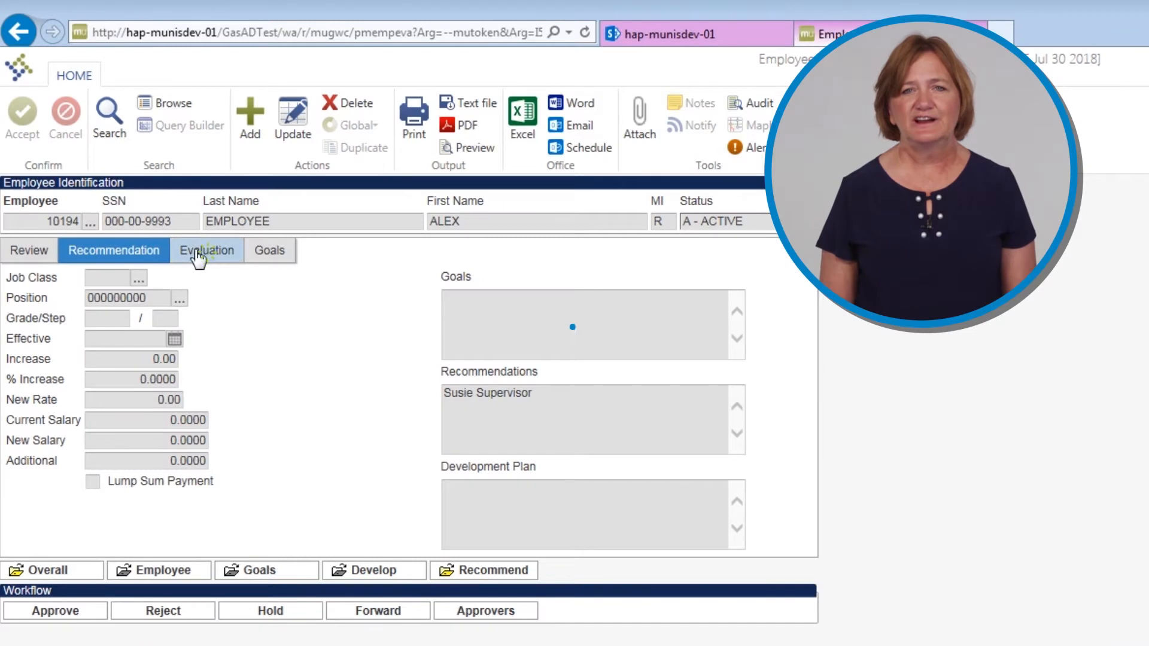
pyautogui.click(204, 253)
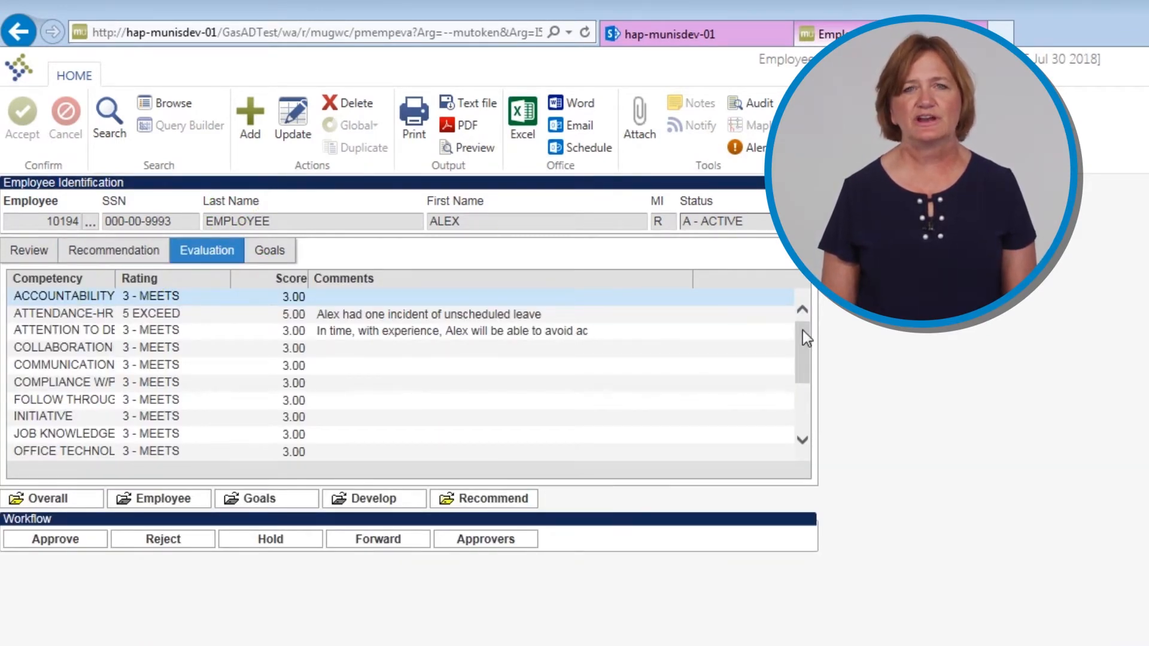
pyautogui.moveTo(803, 330); pyautogui.dragTo(807, 386)
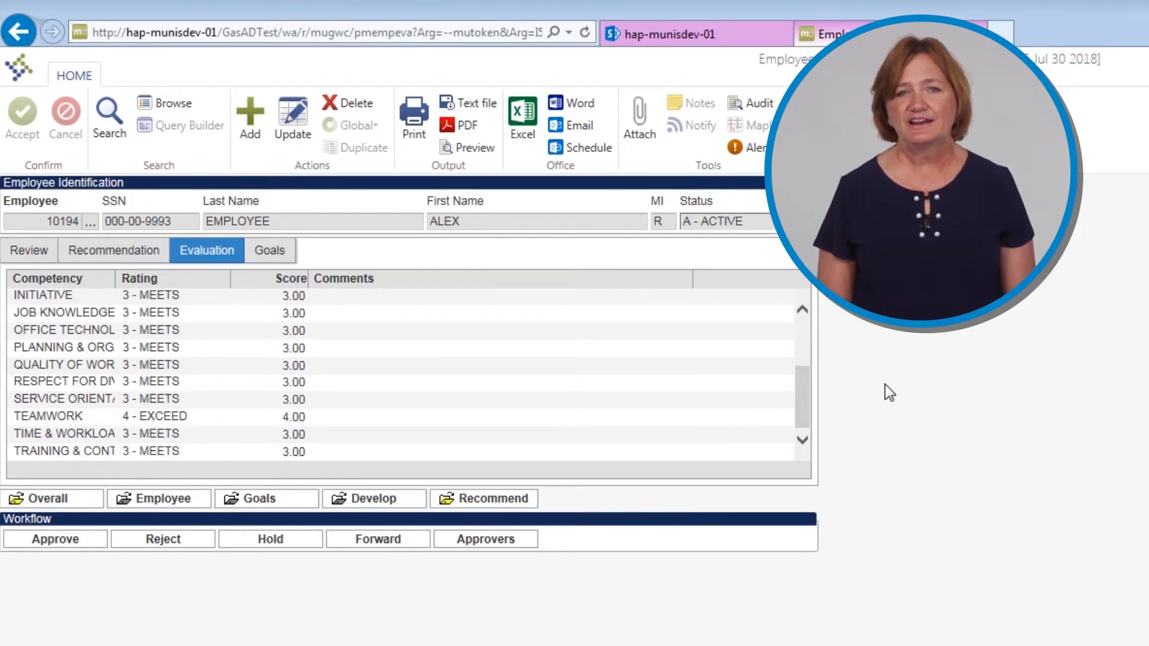
pyautogui.moveTo(806, 403); pyautogui.dragTo(813, 359)
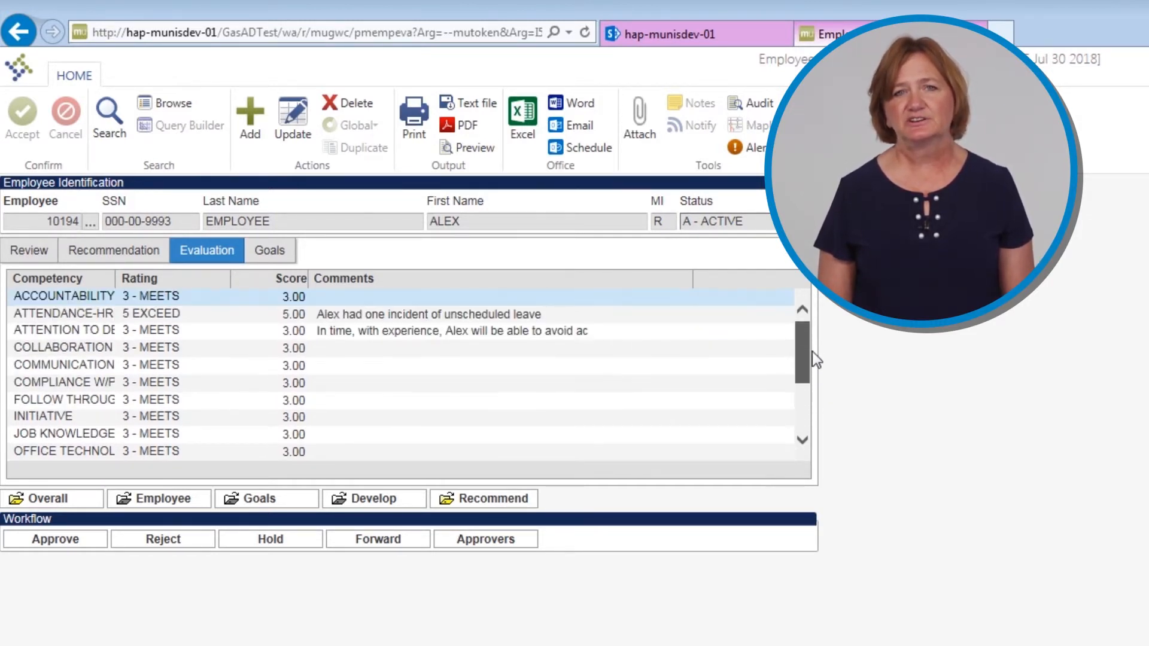
# Add a Collaboration competency comment with the employee's first name followed by "works great with his team." and save it
pyautogui.doubleClick(90, 349)
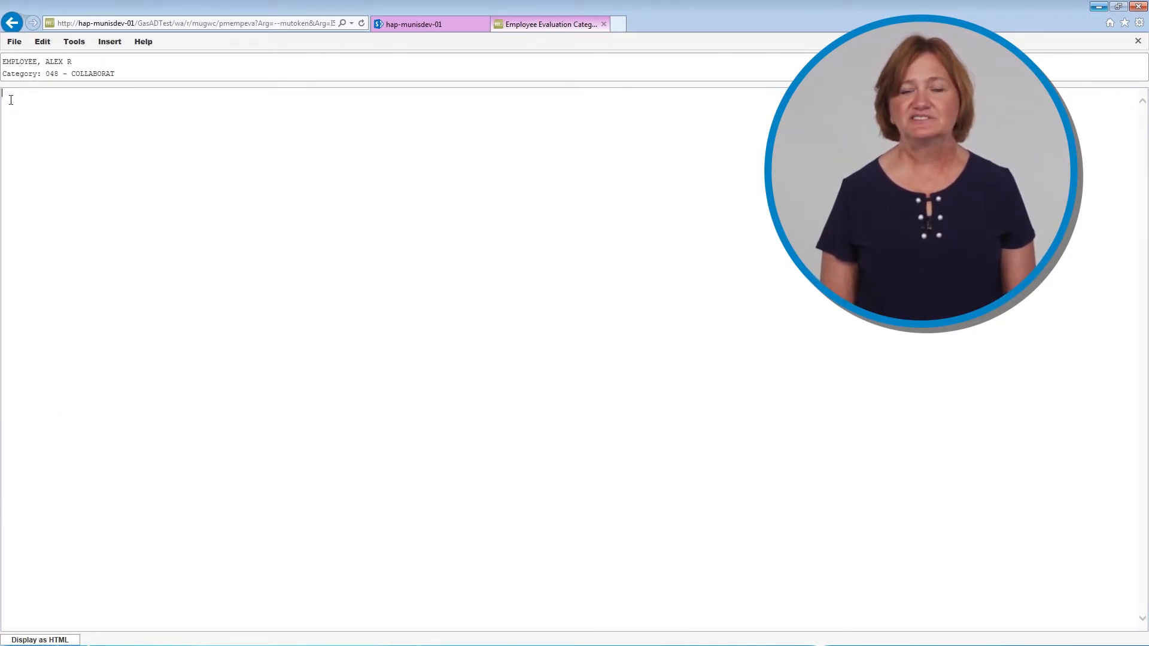
pyautogui.write('Alex')
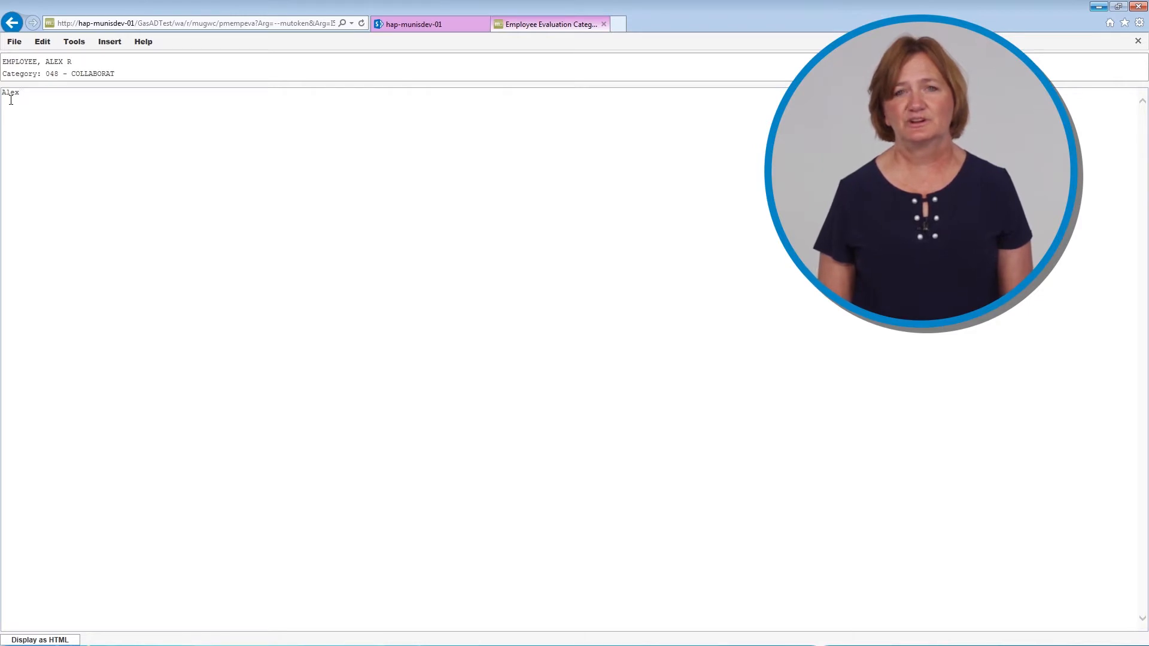
pyautogui.write(' works great with his team.')
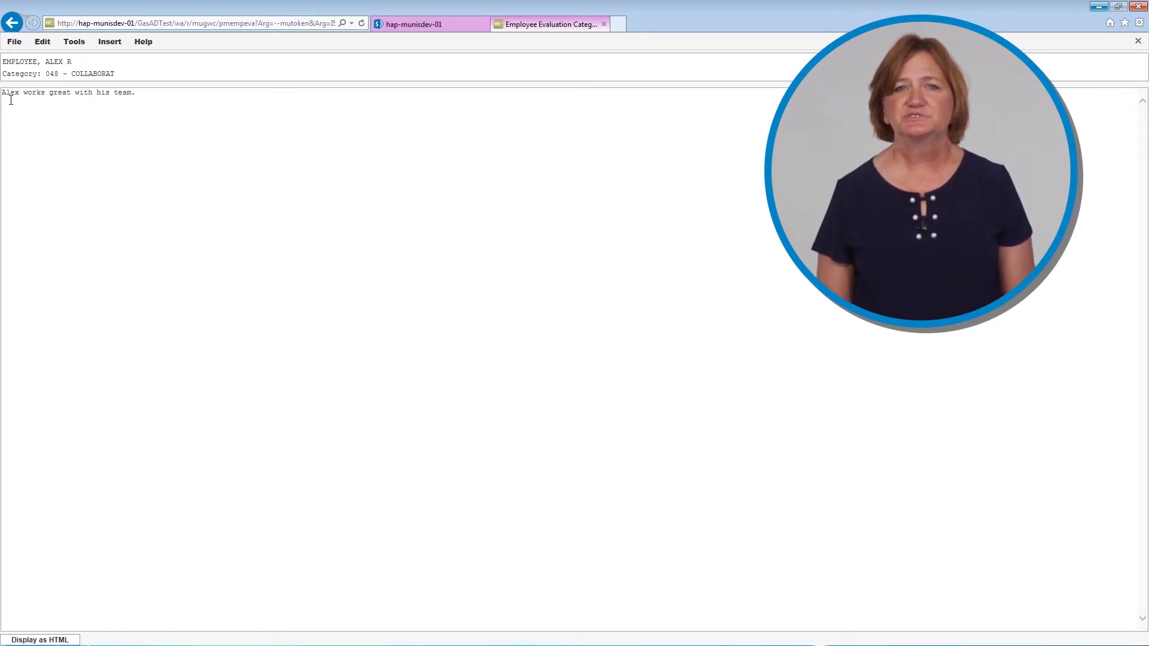
pyautogui.click(1138, 41)
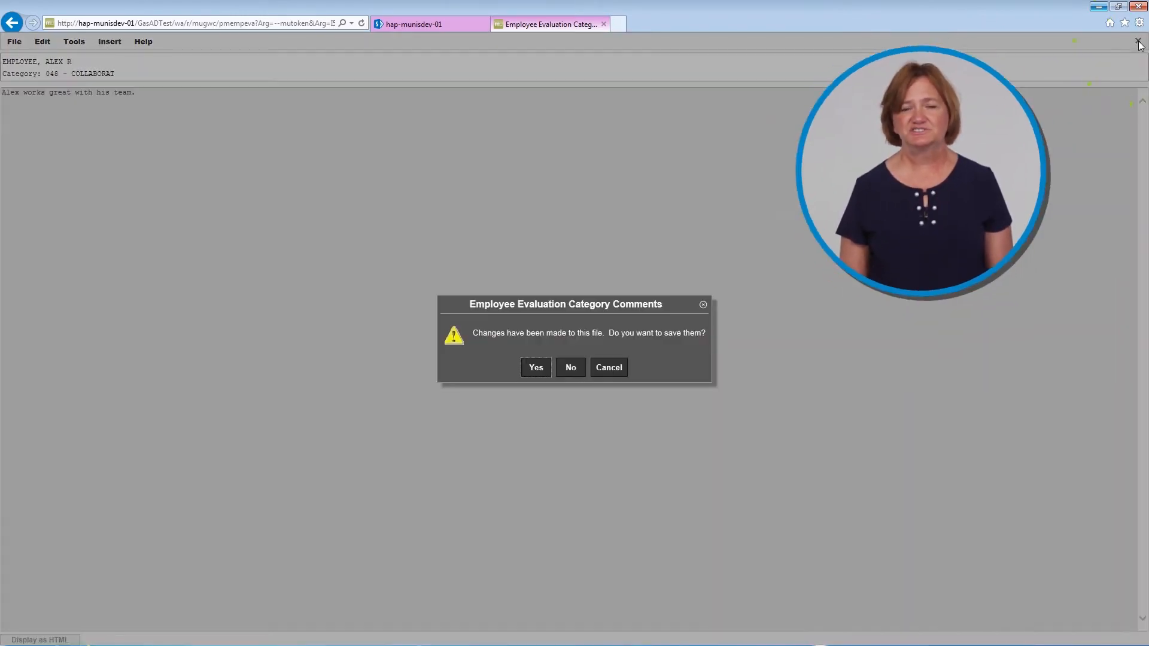
pyautogui.click(536, 366)
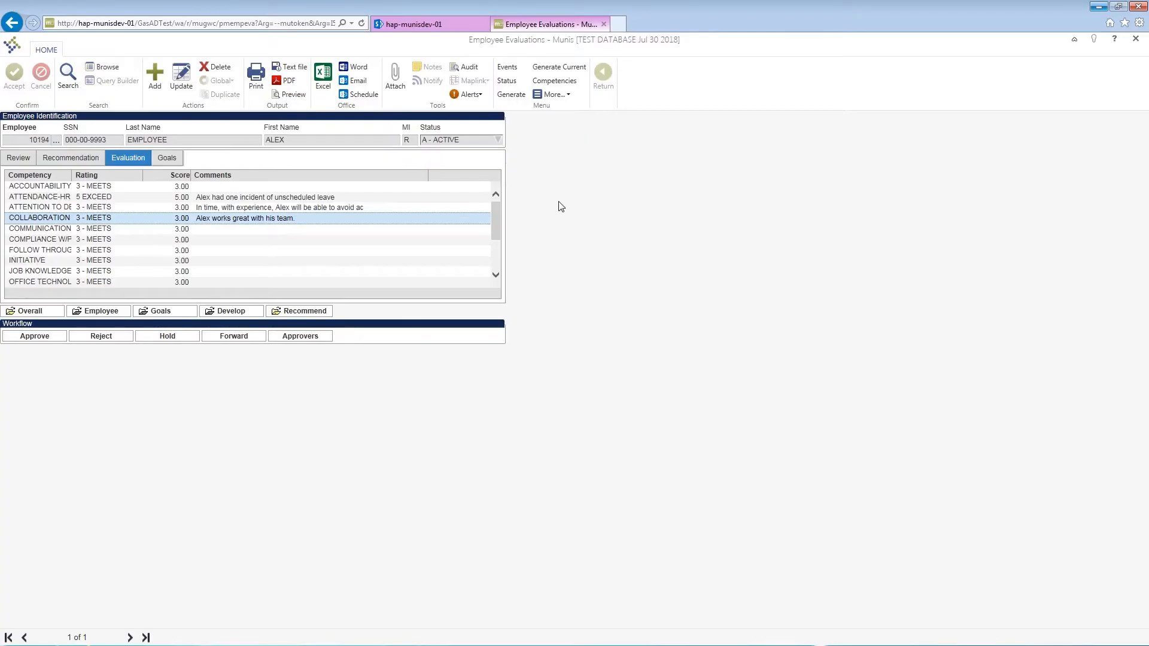
# Update the evaluation, accepting the workflow reset, and set the Collaboration rating to 4 - EXCEED
pyautogui.click(183, 86)
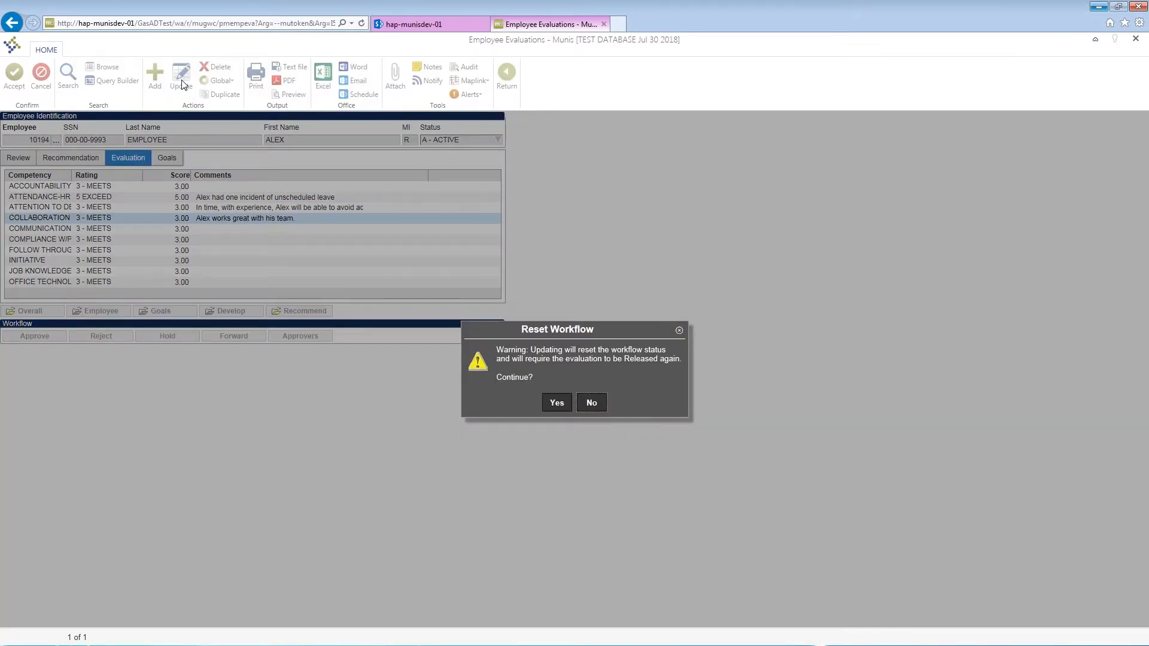
pyautogui.click(557, 406)
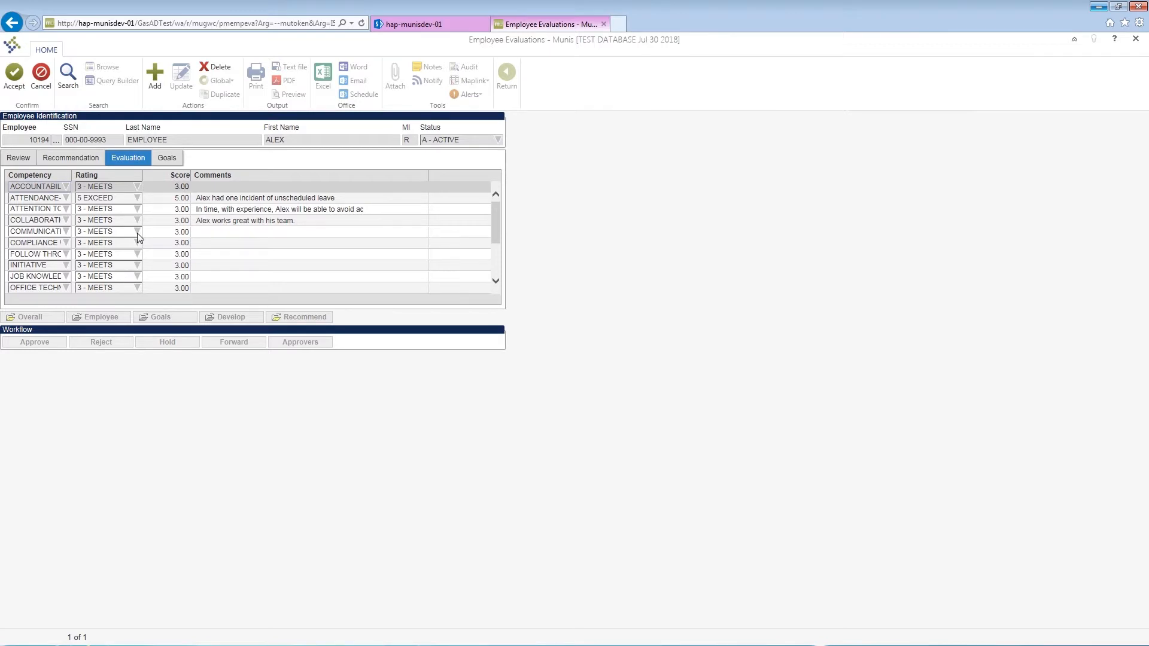
pyautogui.click(137, 220)
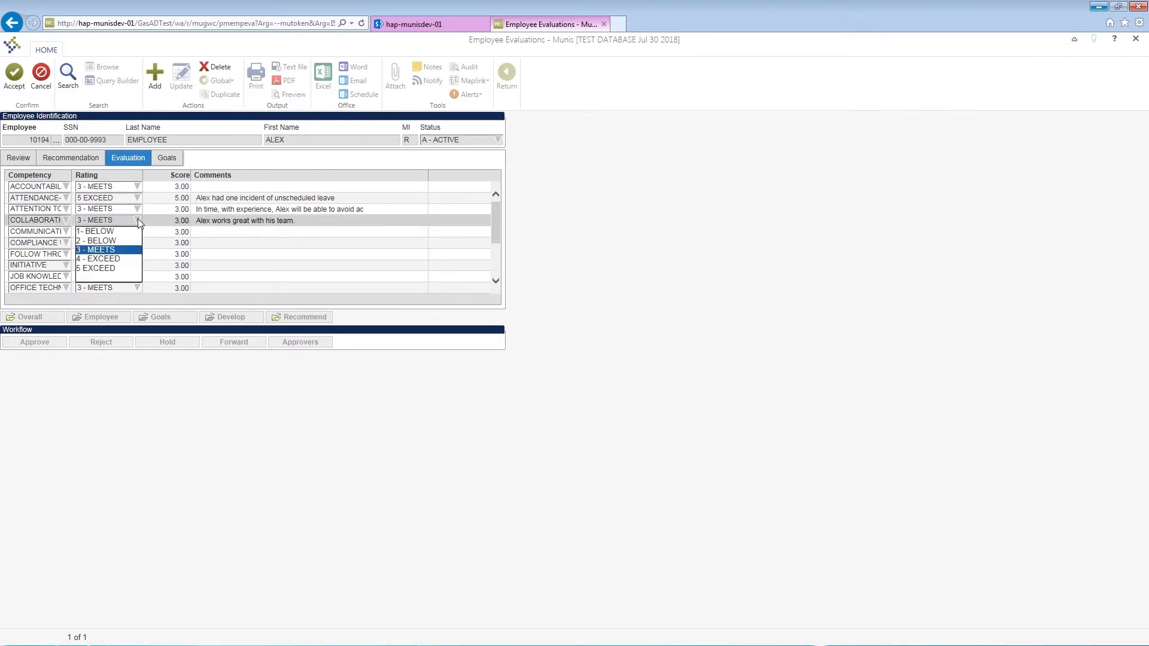
pyautogui.click(122, 260)
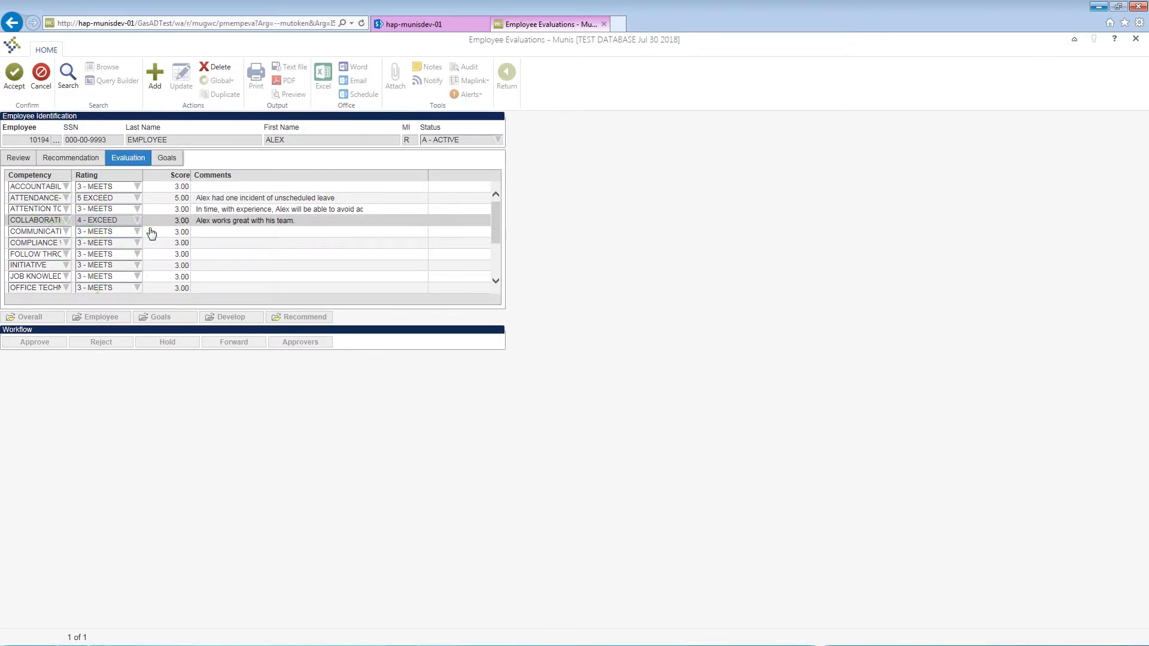
pyautogui.click(14, 72)
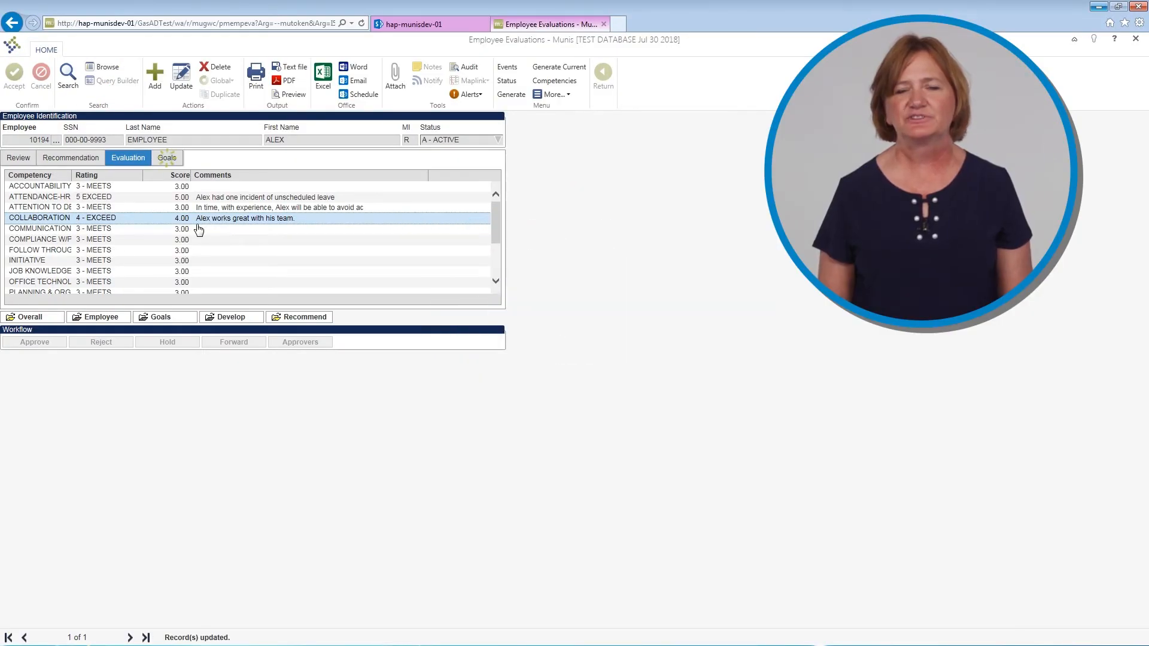
# Update the goals, accepting the workflow reset, append "Review employee handbook." to the 04/15/2018 orientation goal's description, and save
pyautogui.click(167, 158)
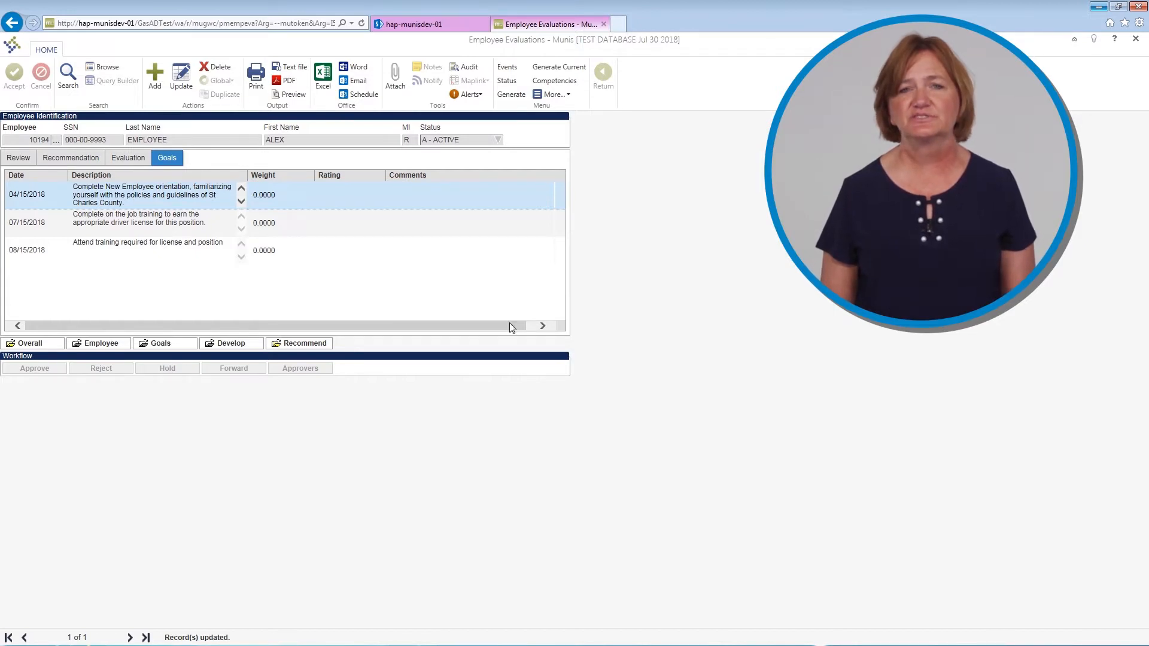
pyautogui.click(181, 87)
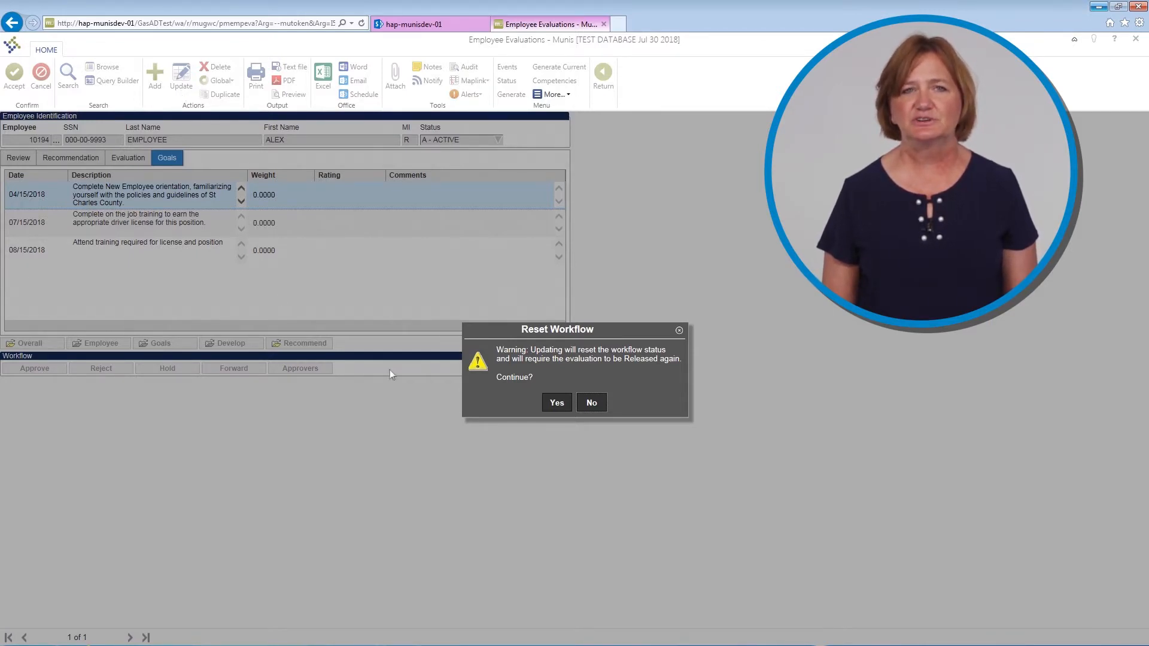
pyautogui.click(557, 403)
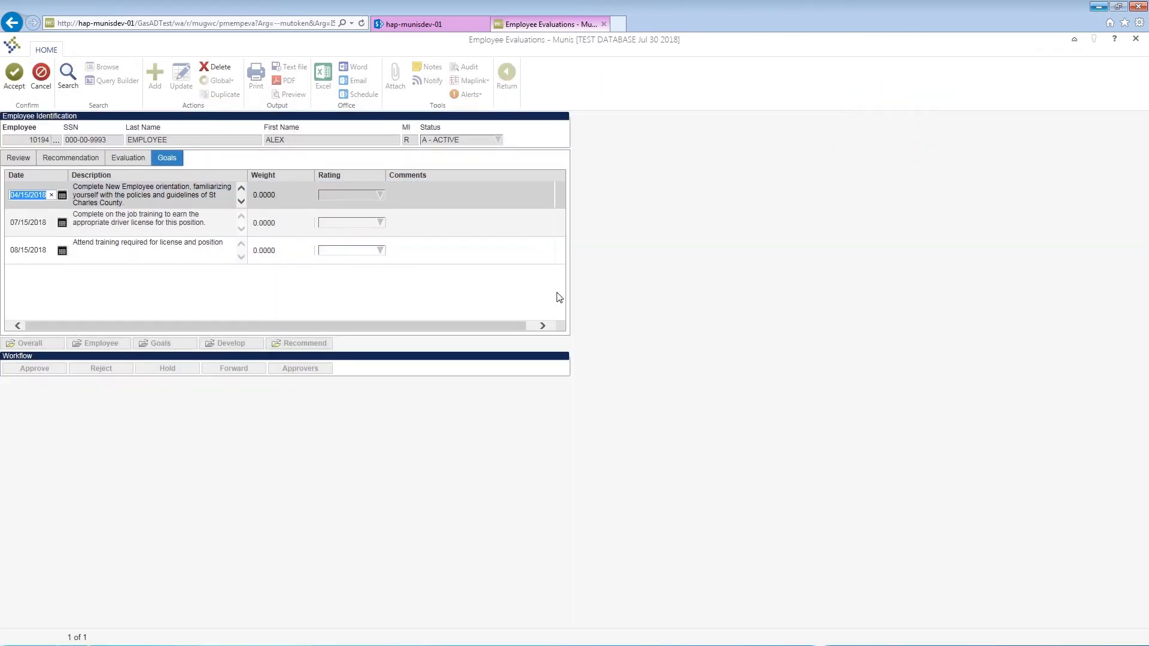
pyautogui.click(132, 205)
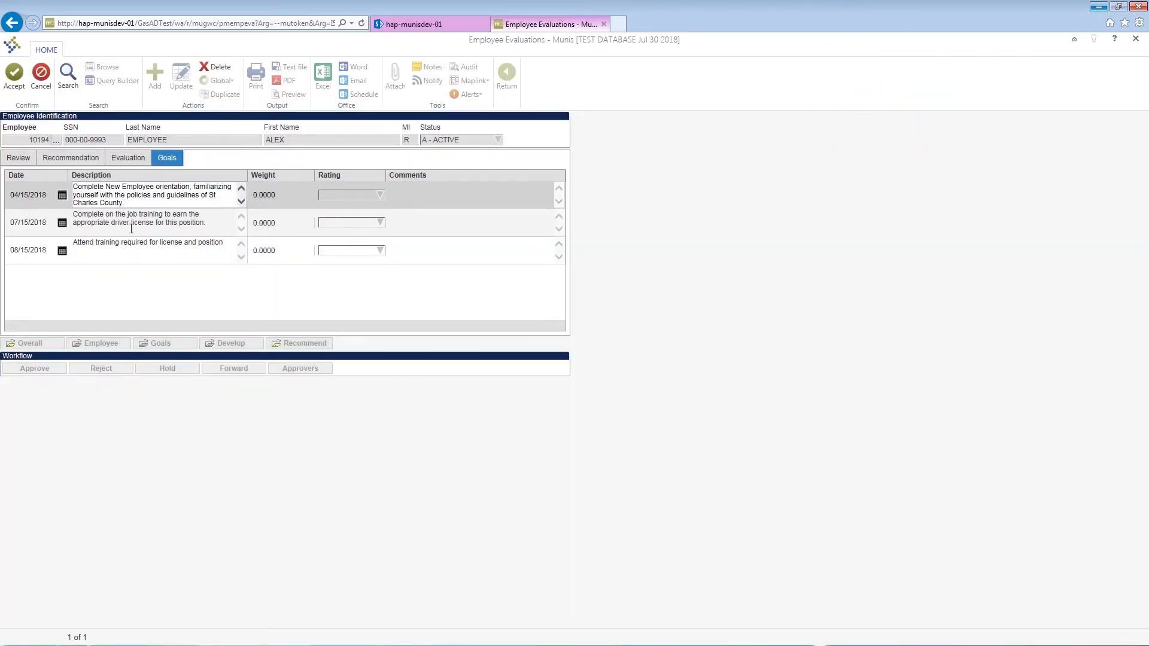
pyautogui.write('Review employee handbook.')
pyautogui.click(15, 78)
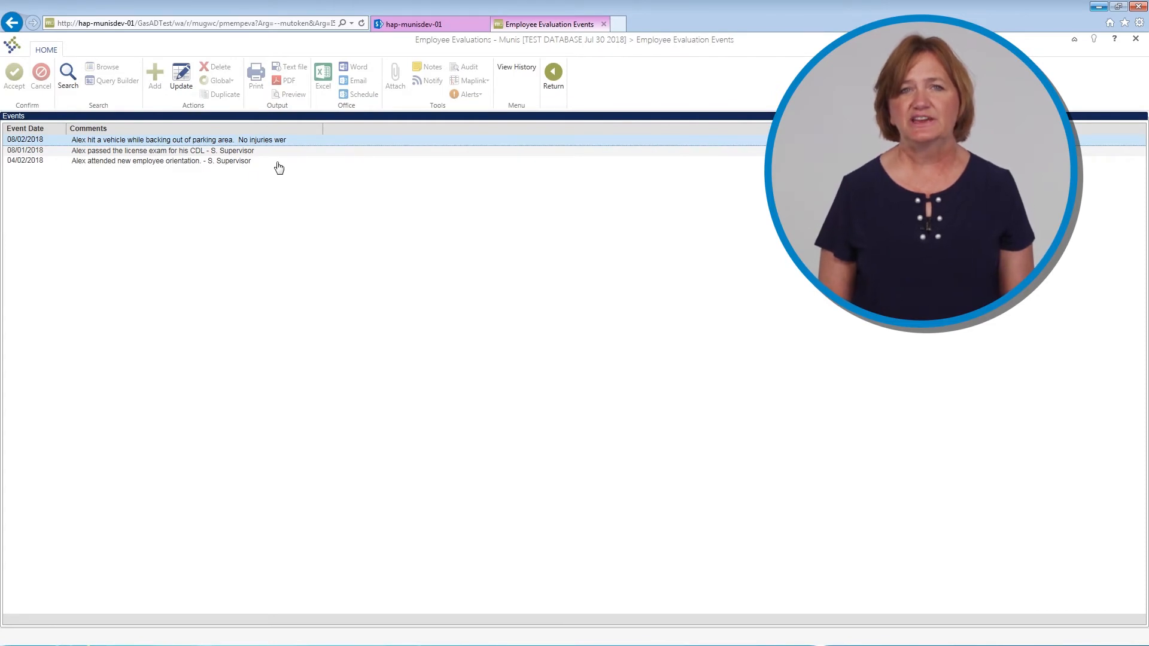
# Add the line "Vehicle received minor damages. Department Head" to the 08/02/2018 event's comments, save it, and return to the evaluation
pyautogui.click(122, 141)
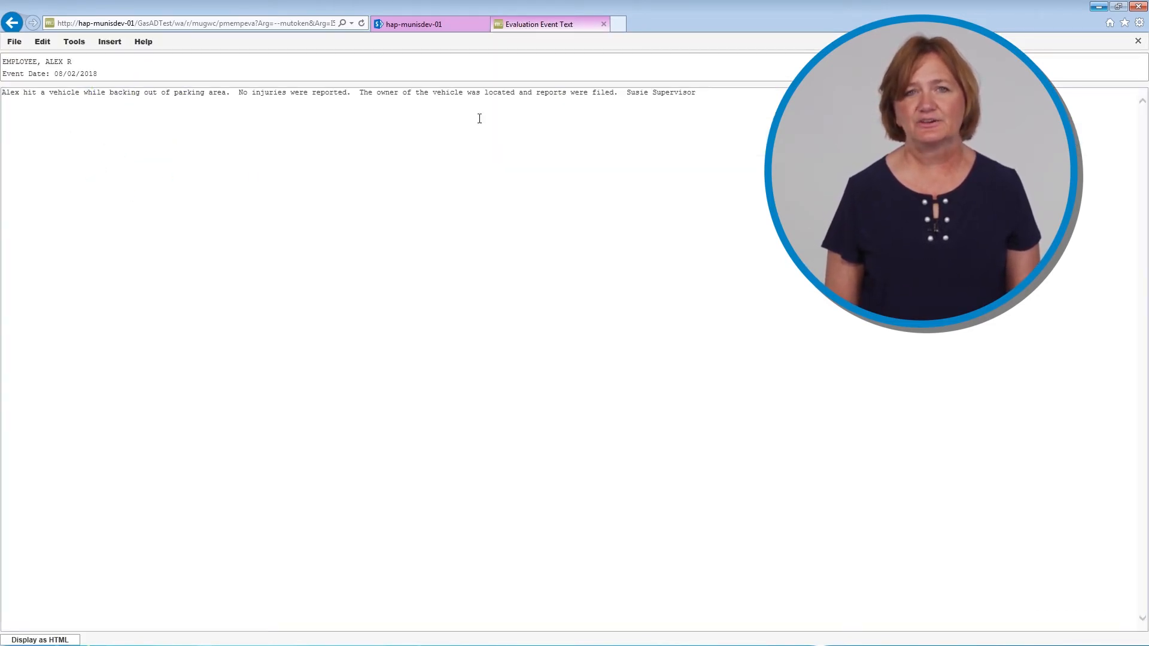
pyautogui.click(704, 93)
pyautogui.press('Return')
pyautogui.write('Vehicle received minor damages. Depar')
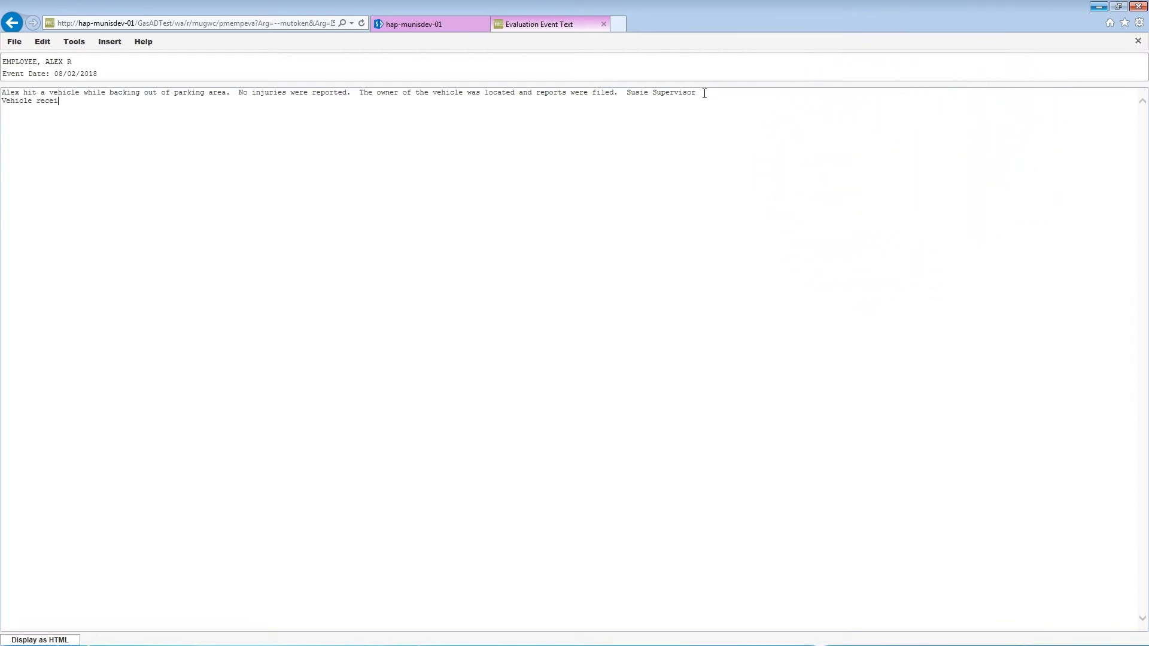
pyautogui.write('tment Head')
pyautogui.click(1138, 41)
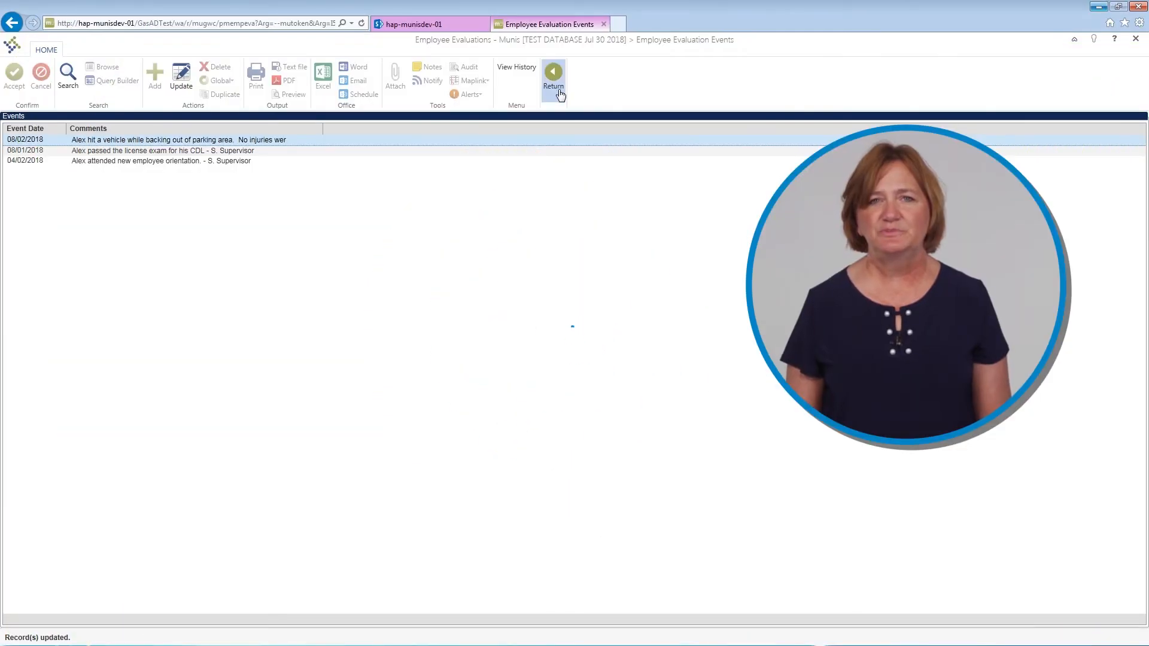
pyautogui.click(557, 89)
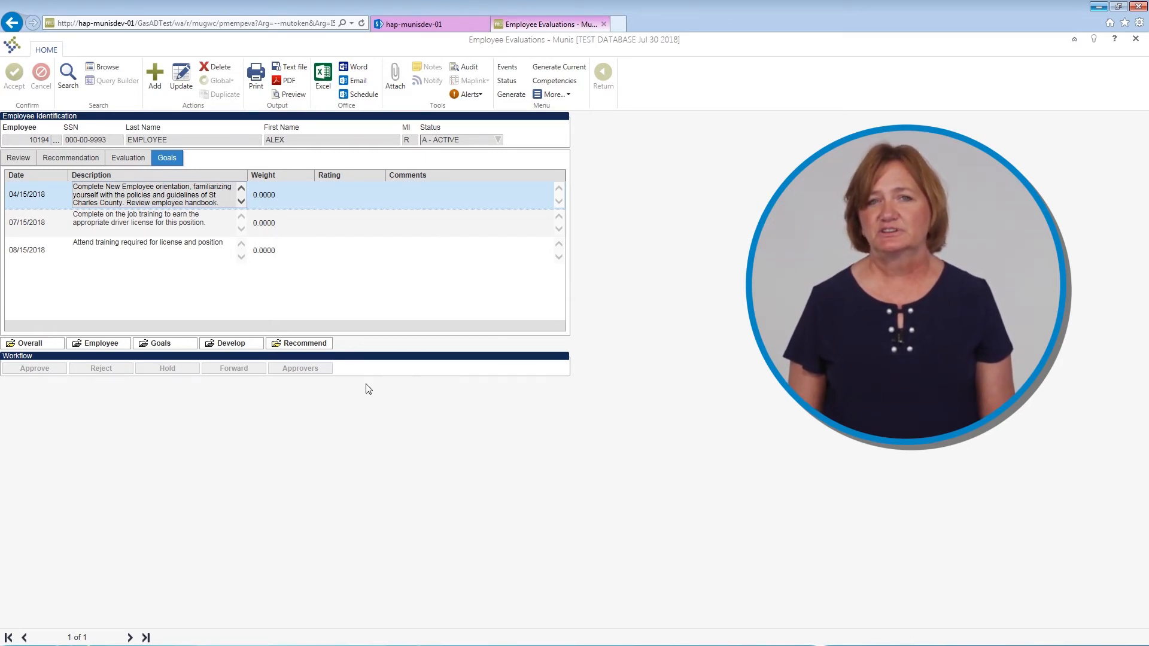
# Show the evaluation's competency ratings and release the evaluation for approval, confirming the release
pyautogui.click(122, 163)
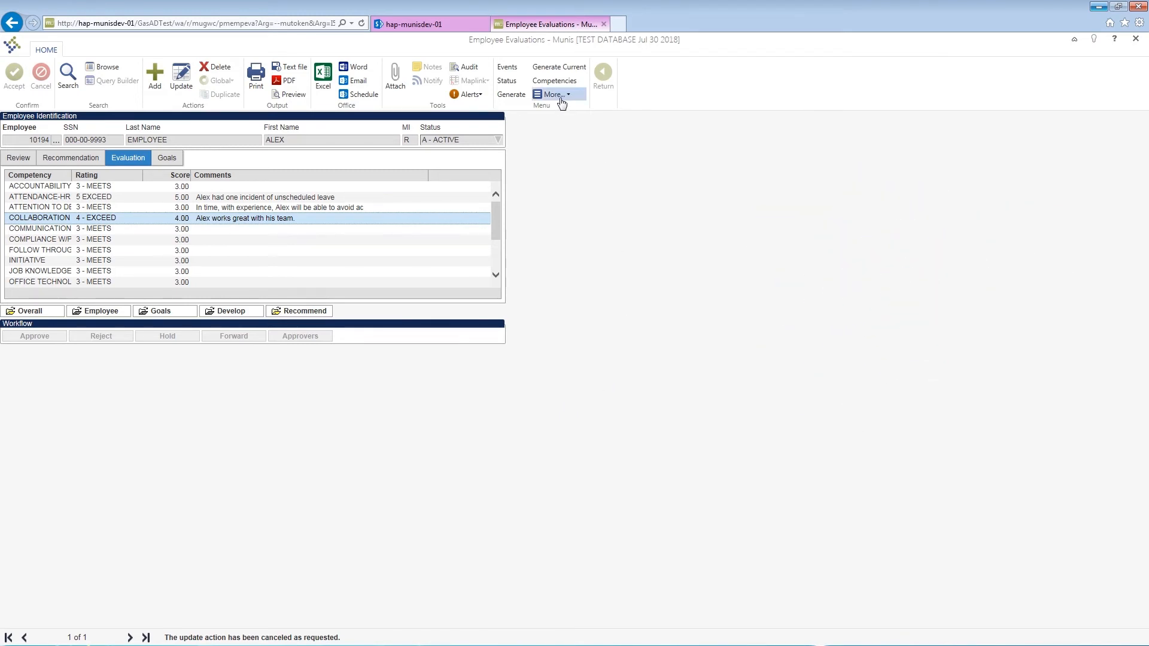
pyautogui.click(566, 98)
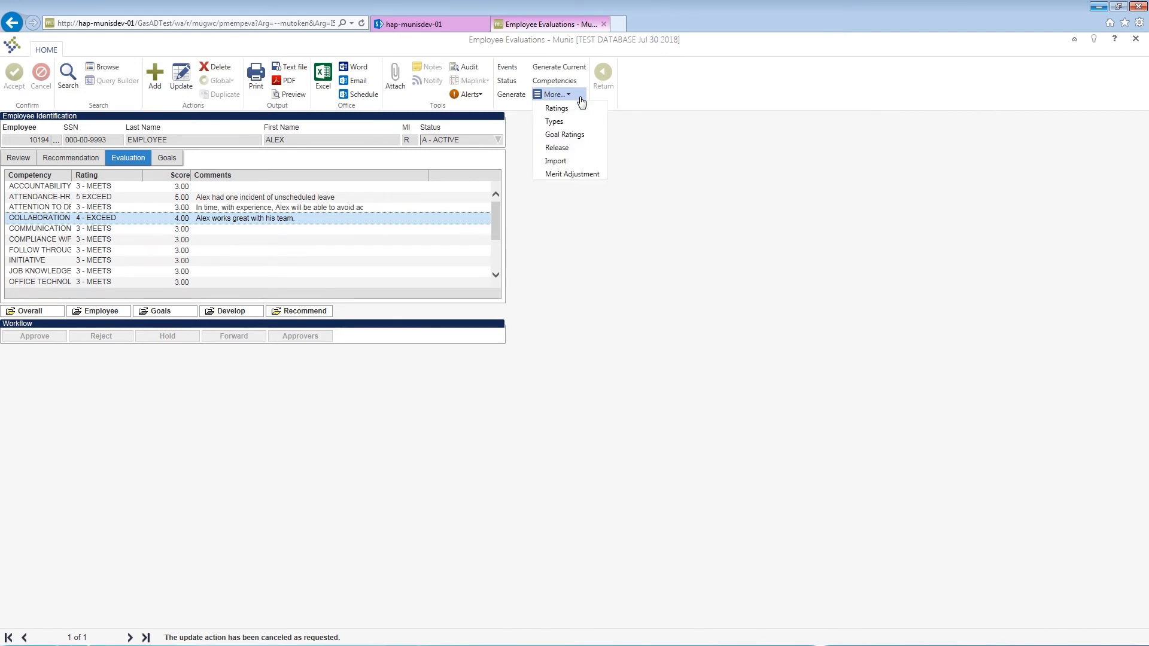
pyautogui.click(557, 148)
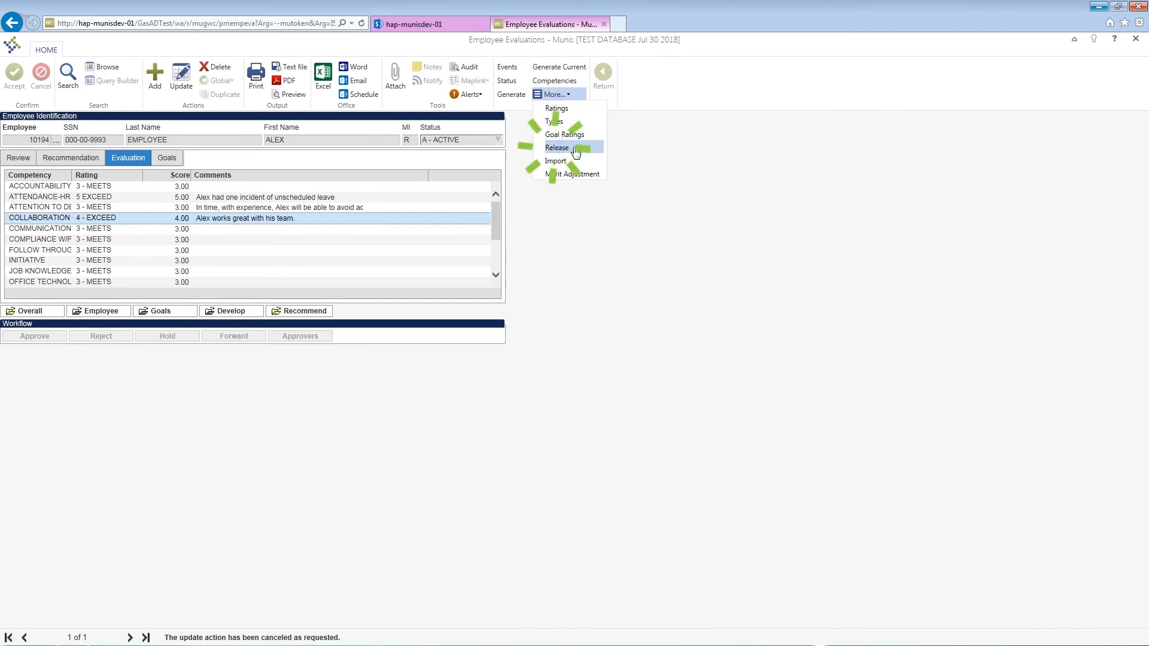
pyautogui.click(561, 399)
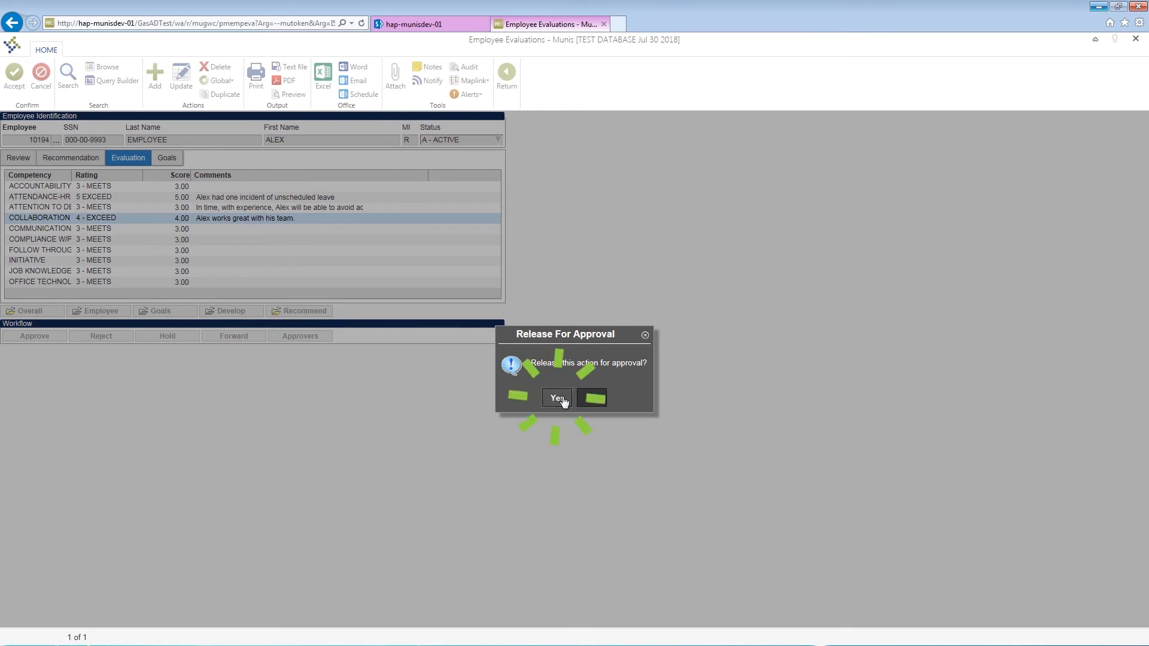